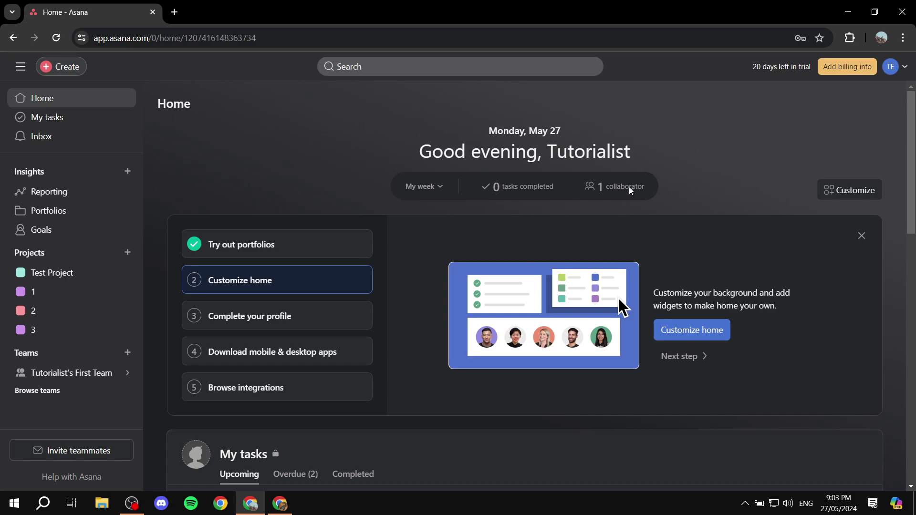
Switch to the browser window with Asana's pricing page and review the Starter plan's price.
left_click(280, 504)
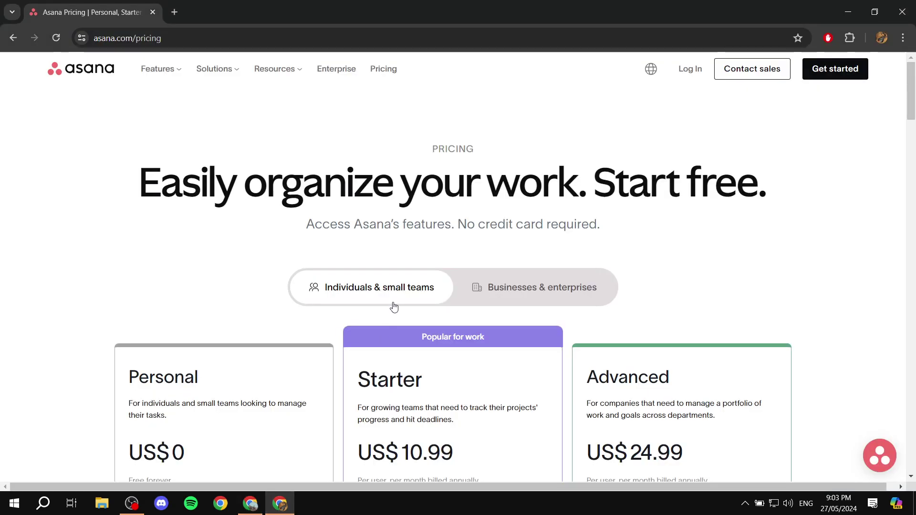
left_click_drag(359, 379, 440, 379)
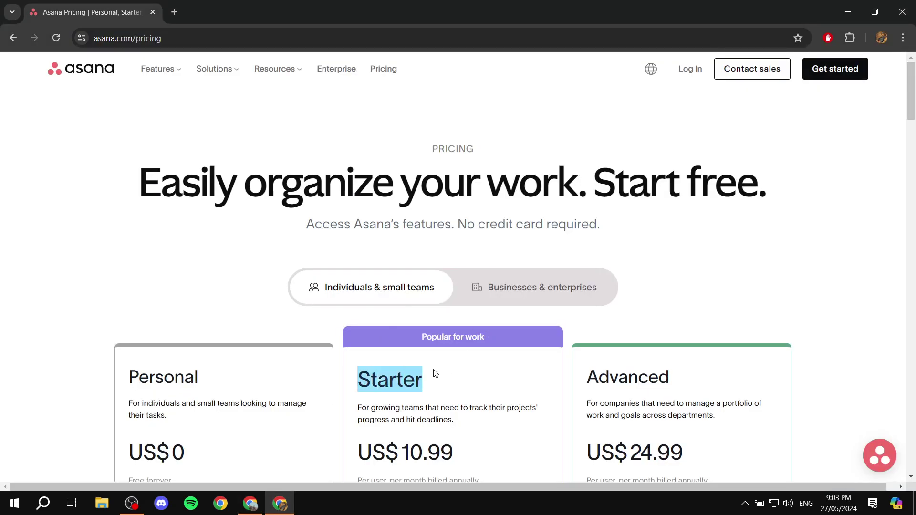
scroll(445, 339, "down", 2)
left_click(467, 266)
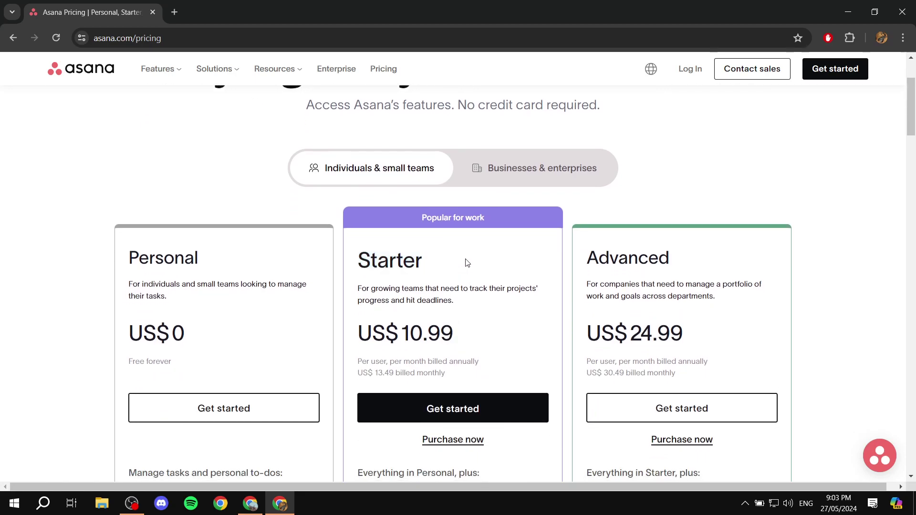
scroll(587, 210, "down", 2)
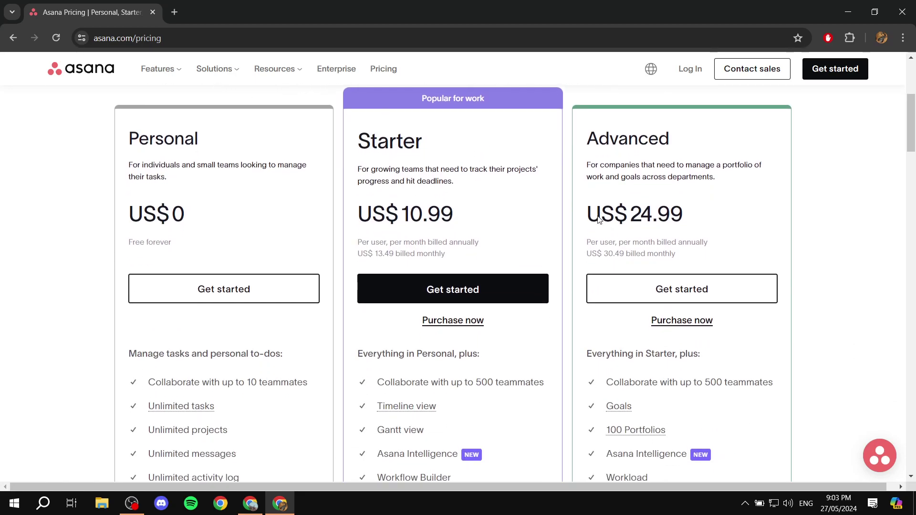
Review the Advanced plan's description and its portfolio allowance, and close the pricing window.
left_click_drag(582, 144, 681, 135)
left_click(683, 137)
left_click_drag(590, 166, 762, 167)
left_click_drag(590, 186, 737, 177)
scroll(810, 224, "down", 3)
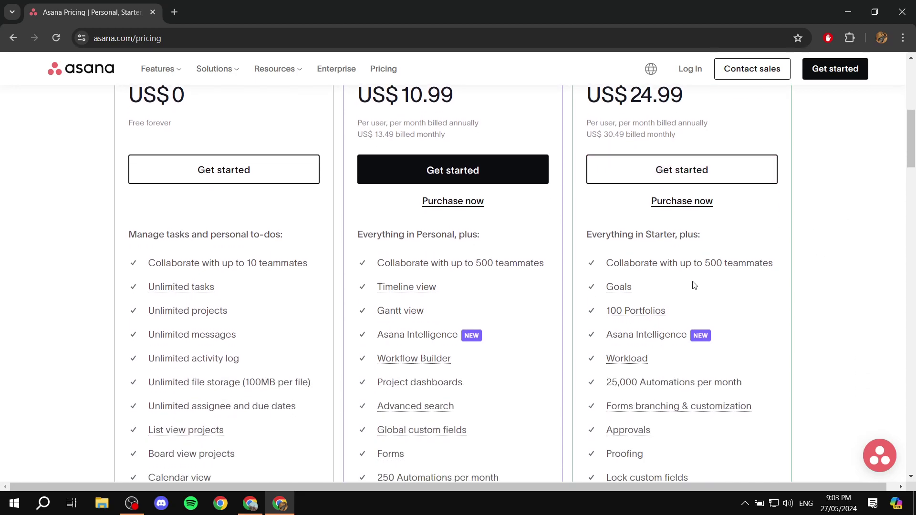
left_click_drag(675, 311, 608, 321)
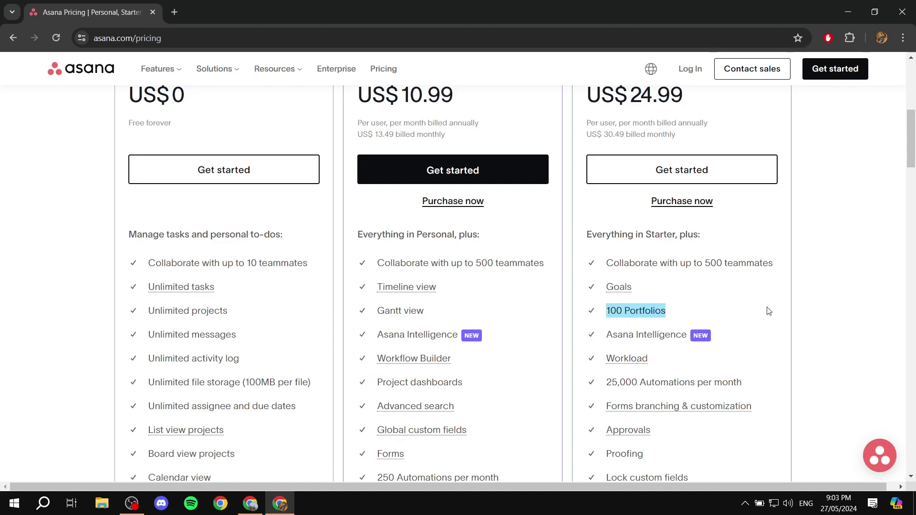
left_click(806, 313)
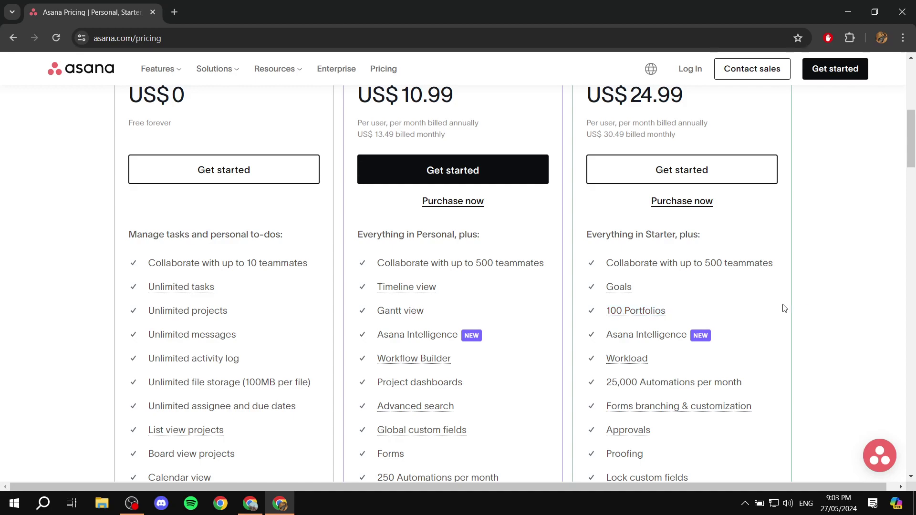
scroll(768, 305, "up", 4)
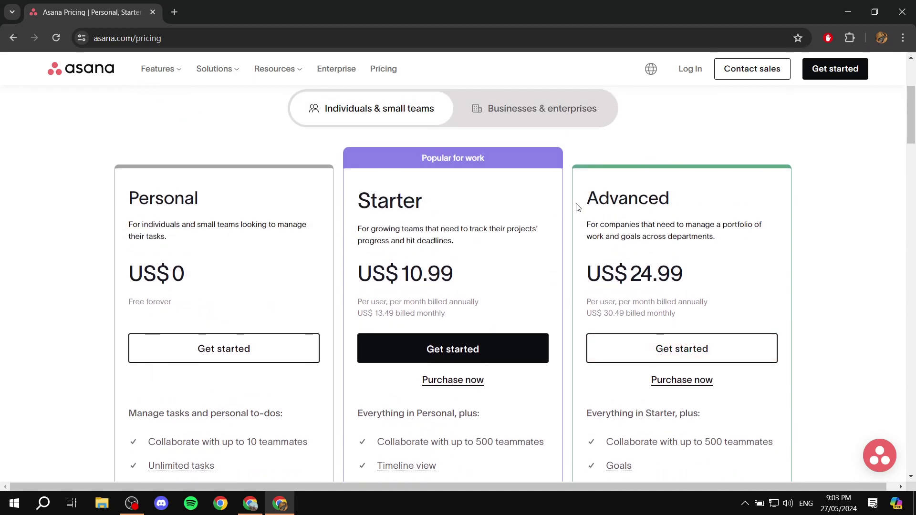
left_click_drag(586, 202, 677, 201)
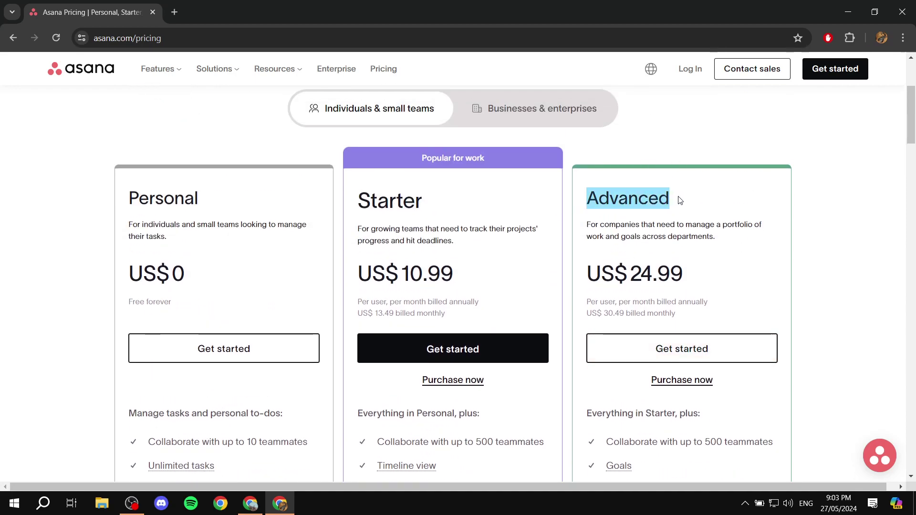
left_click(735, 202)
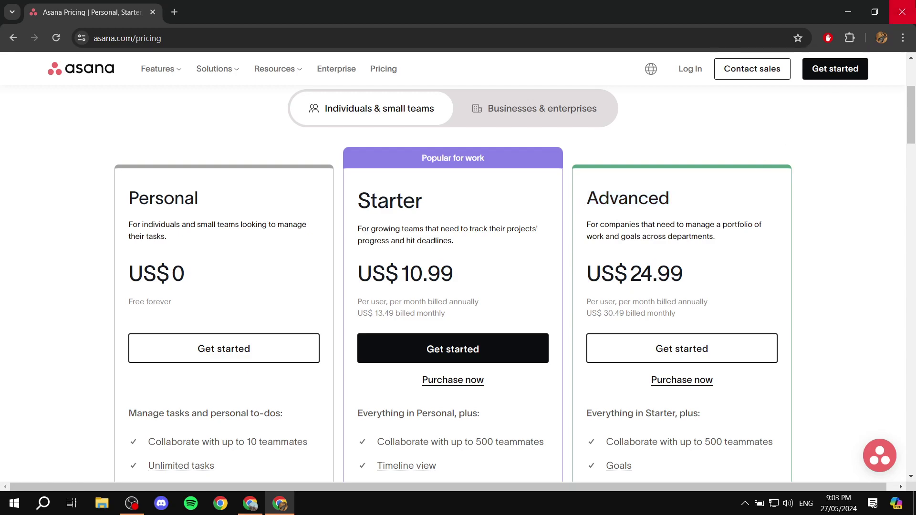
left_click(901, 12)
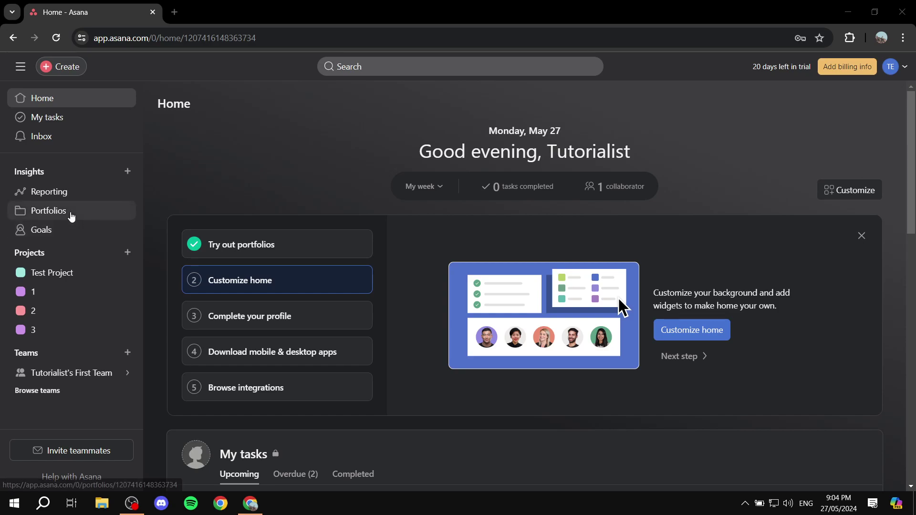
Examine the Portfolios introduction and its sample preview, comparing it with the task list in Test Project.
left_click(73, 211)
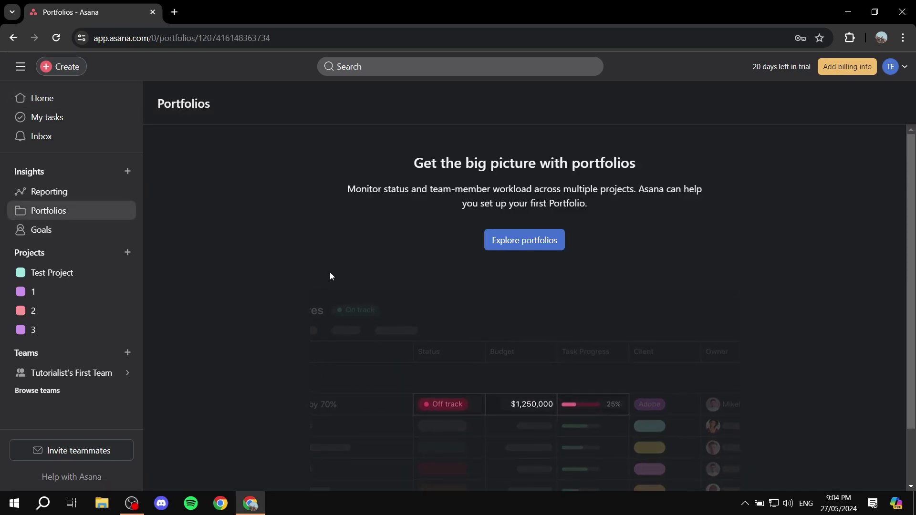
scroll(540, 379, "down", 2)
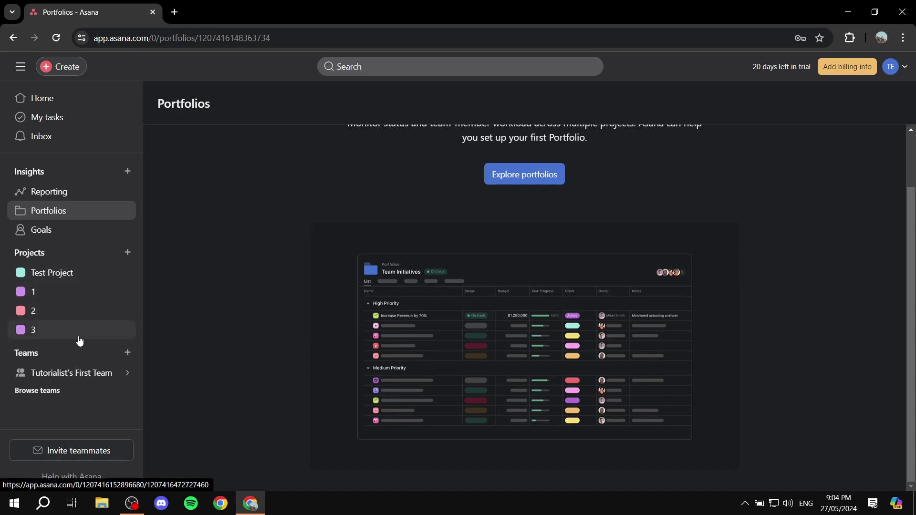
left_click(77, 278)
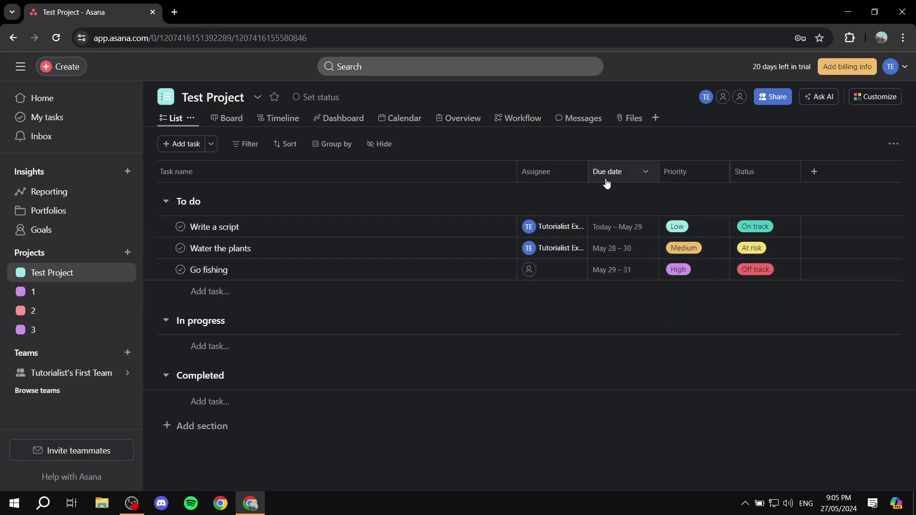
left_click(56, 210)
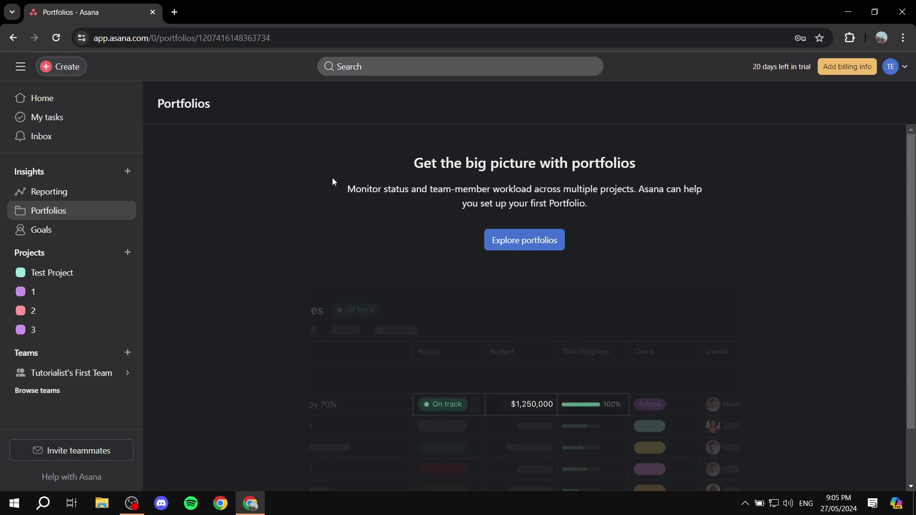
scroll(352, 206, "down", 2)
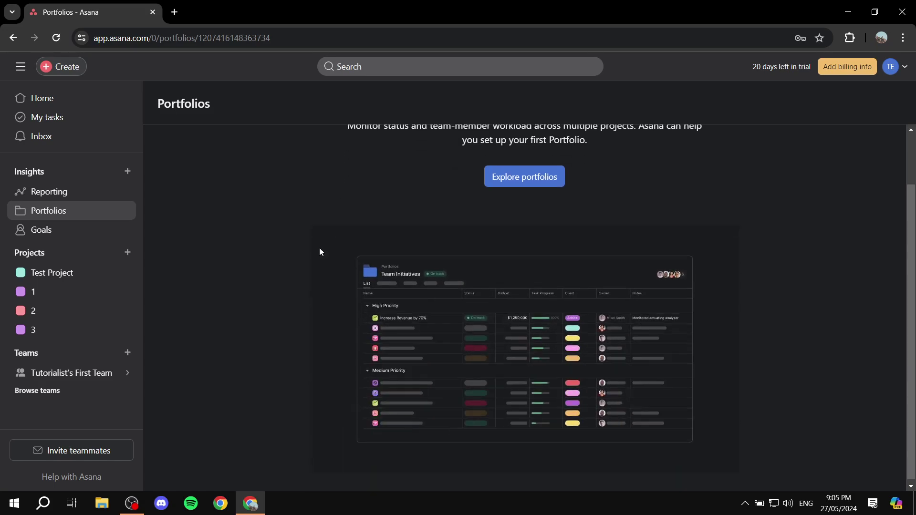
left_click(59, 270)
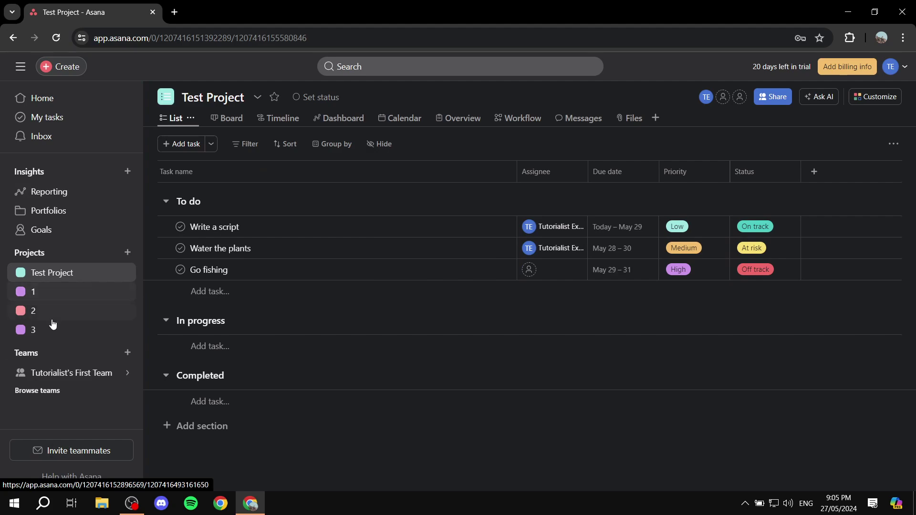
Return to the Portfolios page and start exploring portfolios to generate the first portfolio.
left_click(64, 212)
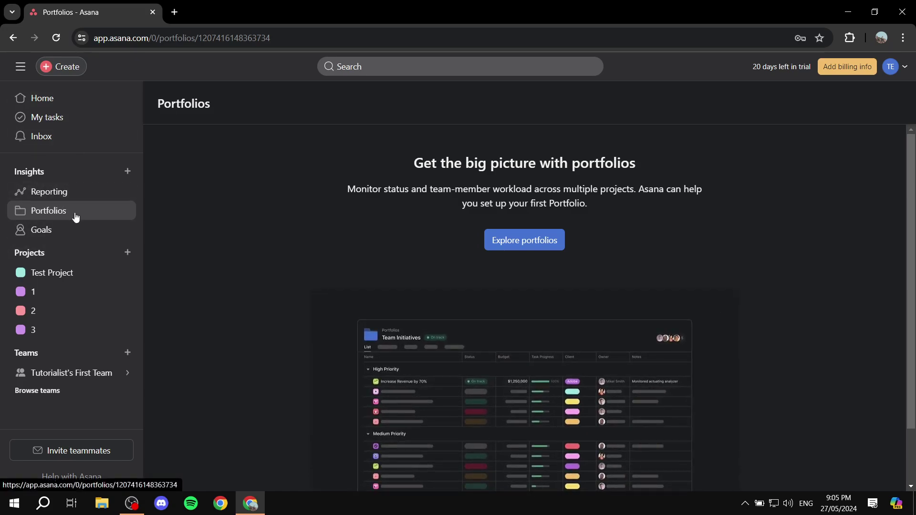
left_click(526, 243)
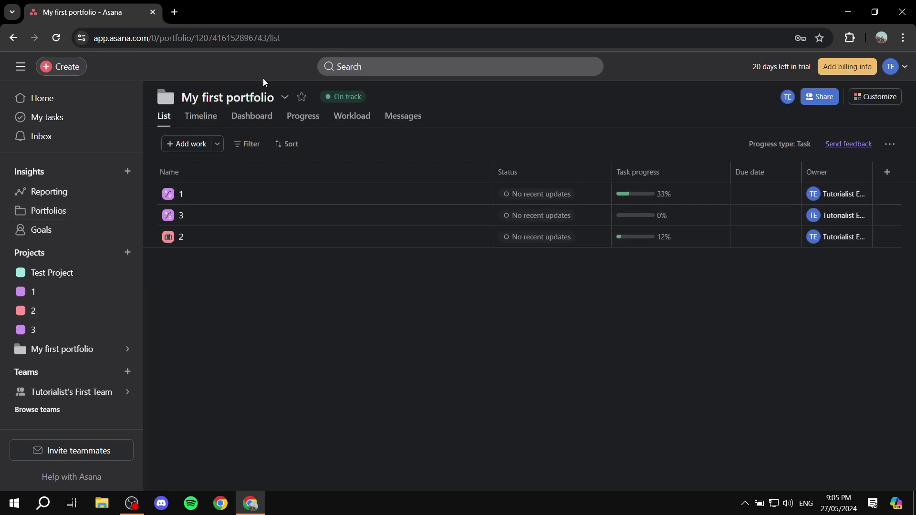
Reopen My first portfolio from the portfolios overview and move project 2 above project 3.
left_click(41, 210)
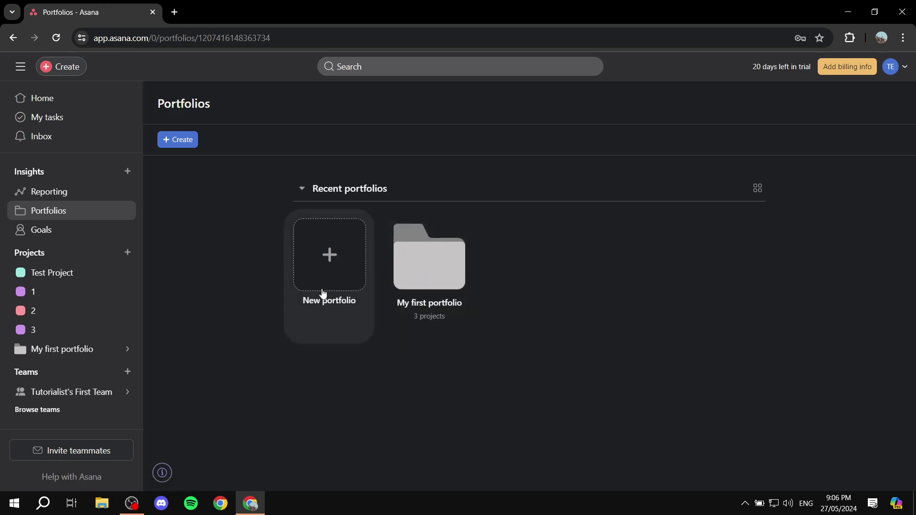
left_click(435, 270)
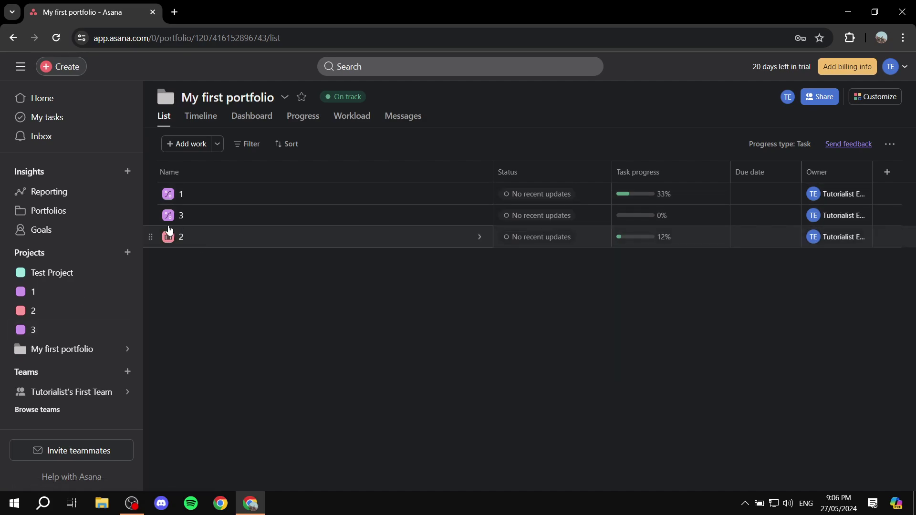
left_click_drag(151, 237, 160, 213)
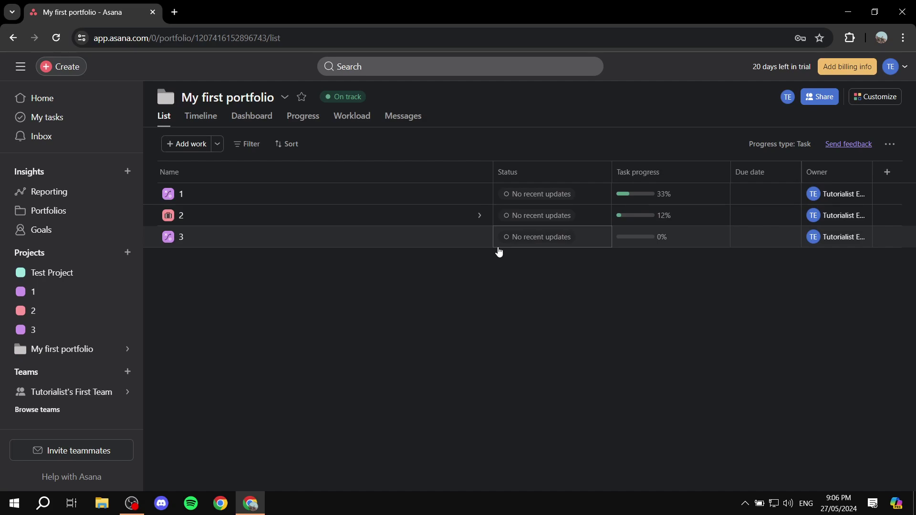
View the portfolio's Timeline, Dashboard, Progress, Workload and Messages, ending back on its project list.
left_click(212, 122)
left_click(264, 122)
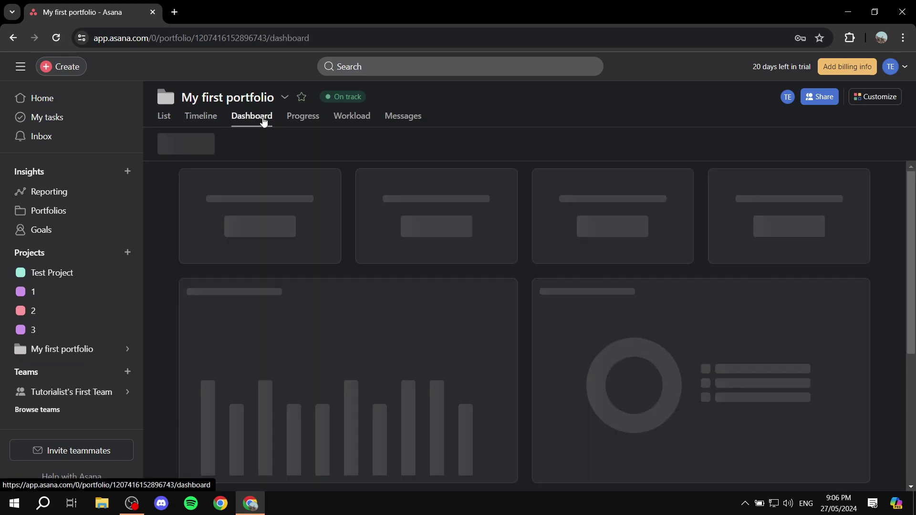
left_click(304, 123)
left_click(351, 119)
left_click(391, 118)
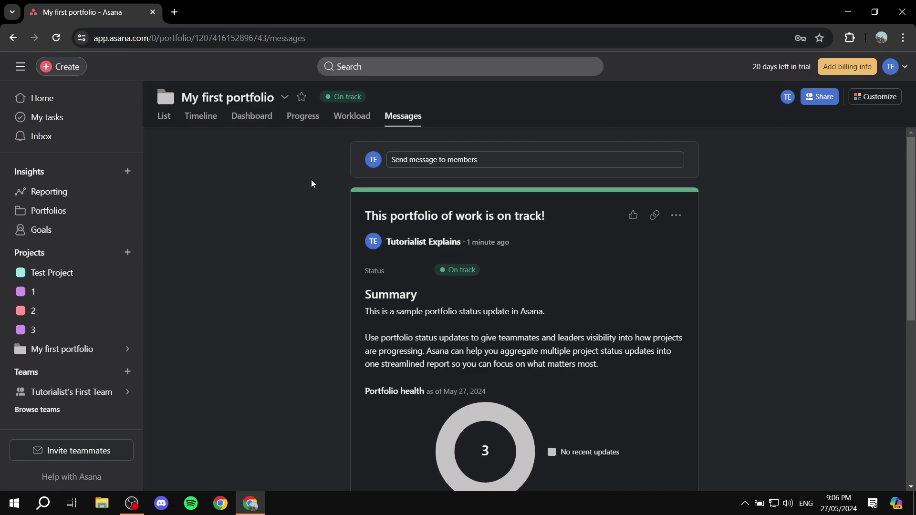
left_click(164, 118)
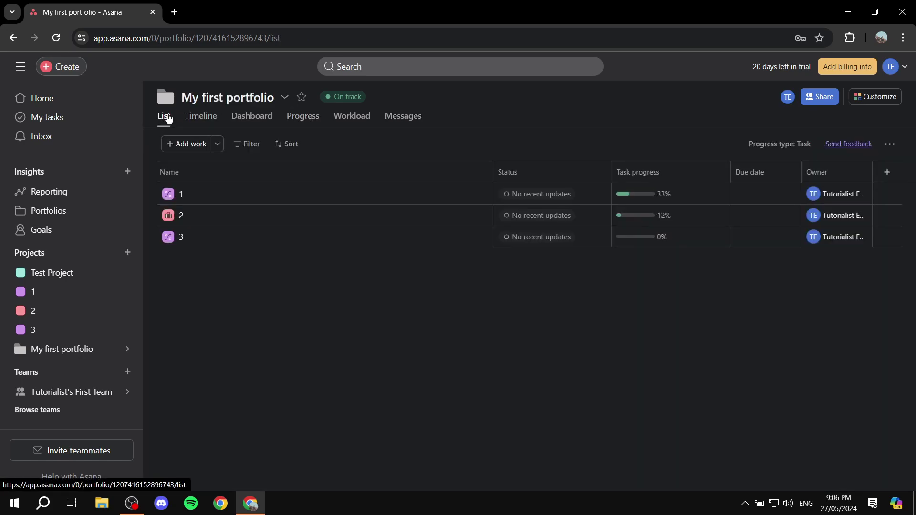
Rename the portfolio to "Numbers" and save the change.
left_click(284, 97)
left_click(304, 119)
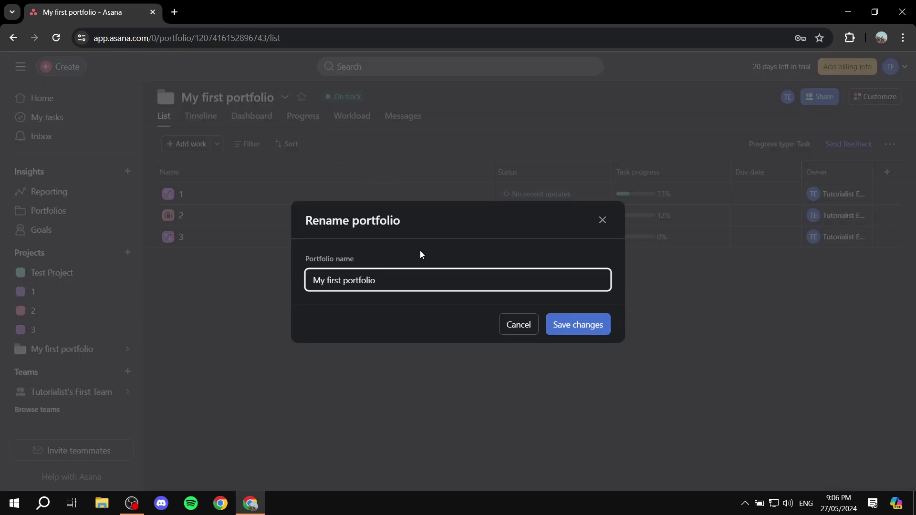
left_click_drag(444, 282, 173, 285)
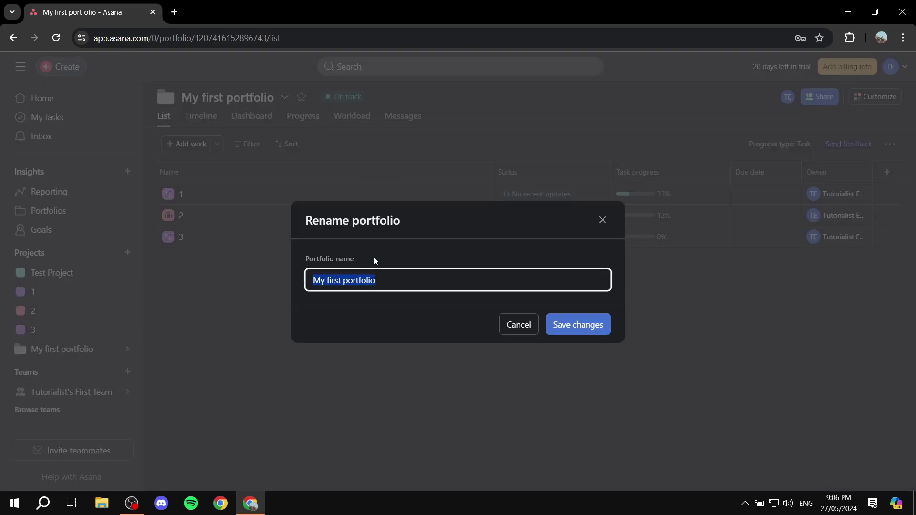
type("Numbers")
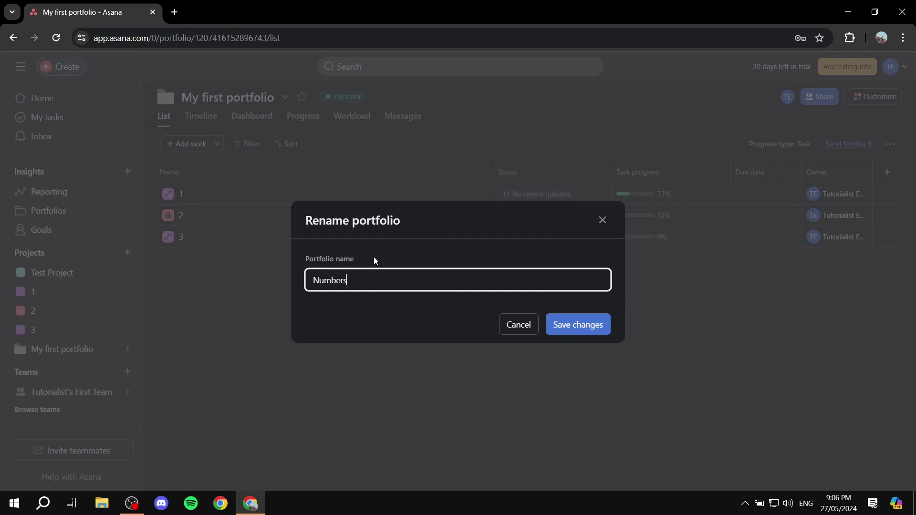
left_click(584, 334)
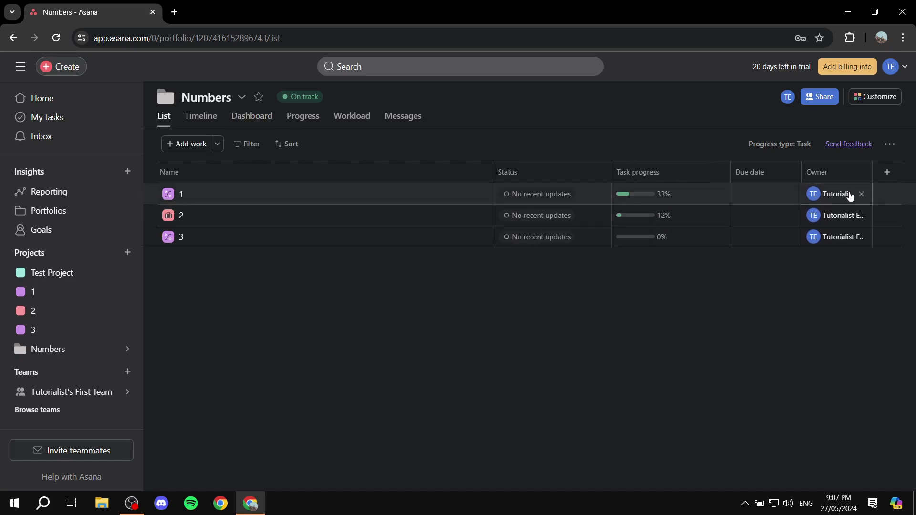
Customize the portfolio's list to show the Overdue tasks and Duration fields.
left_click(879, 100)
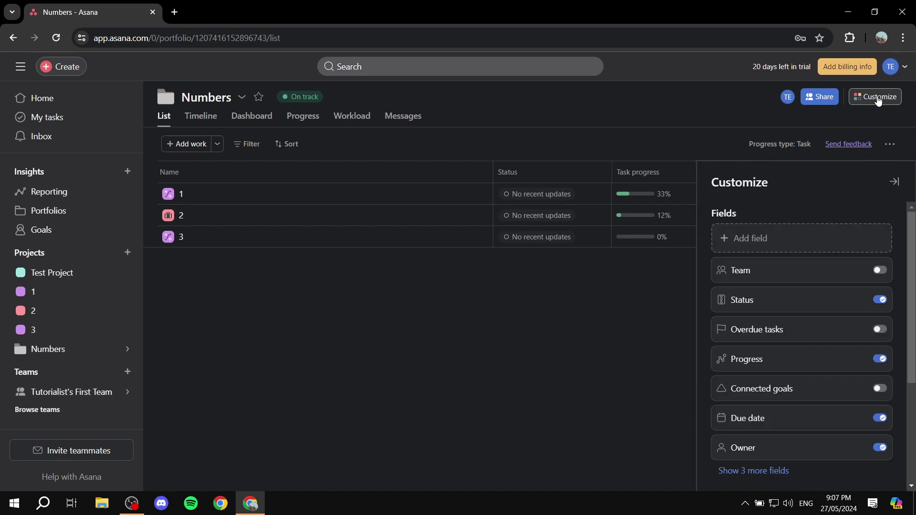
scroll(830, 257, "down", 2)
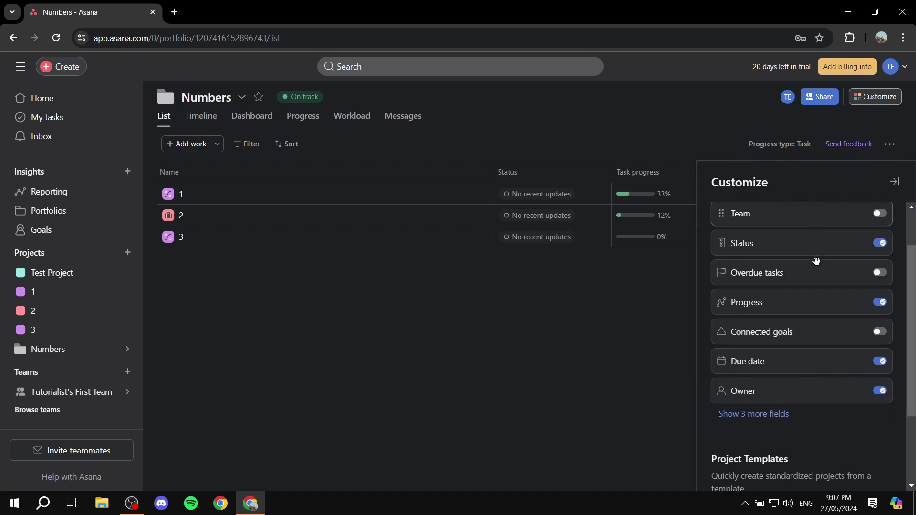
left_click(780, 411)
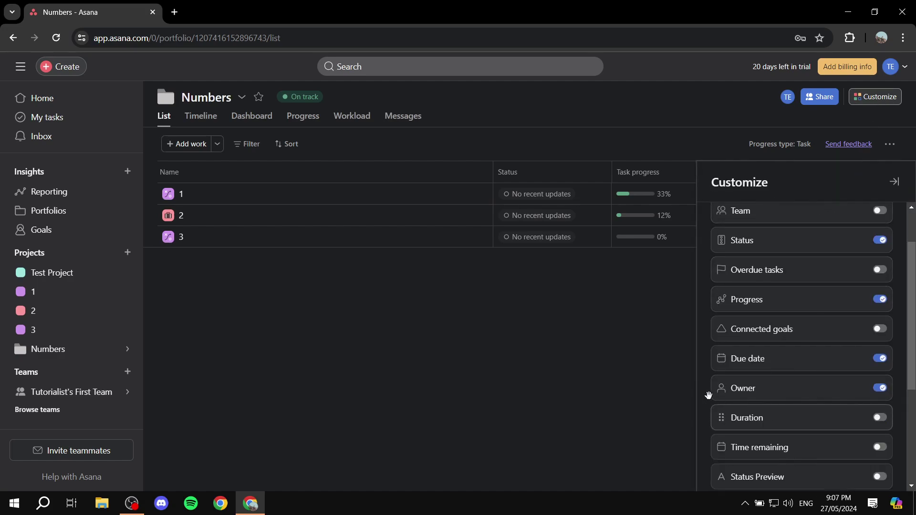
left_click(880, 270)
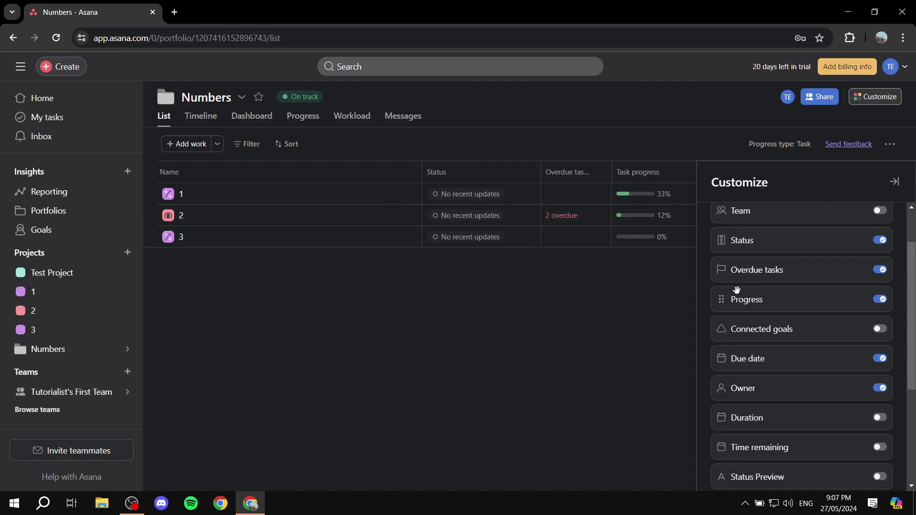
scroll(768, 300, "down", 2)
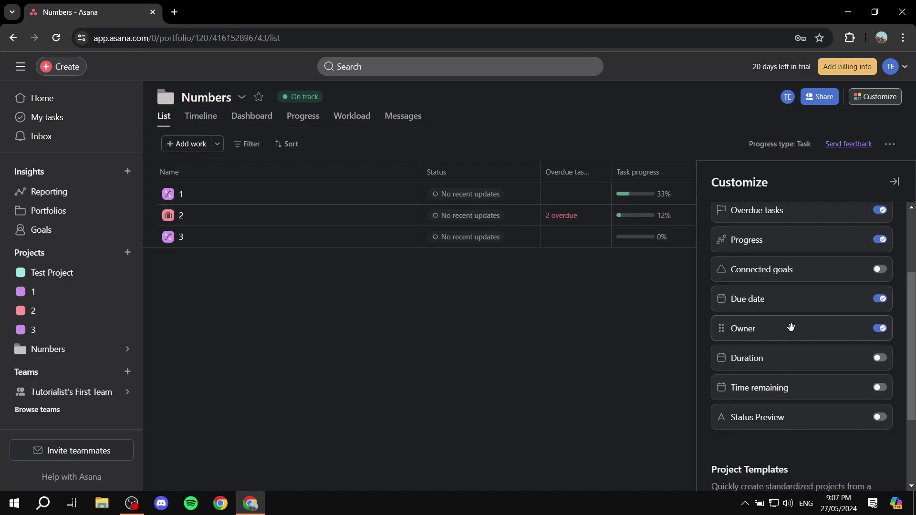
left_click(880, 359)
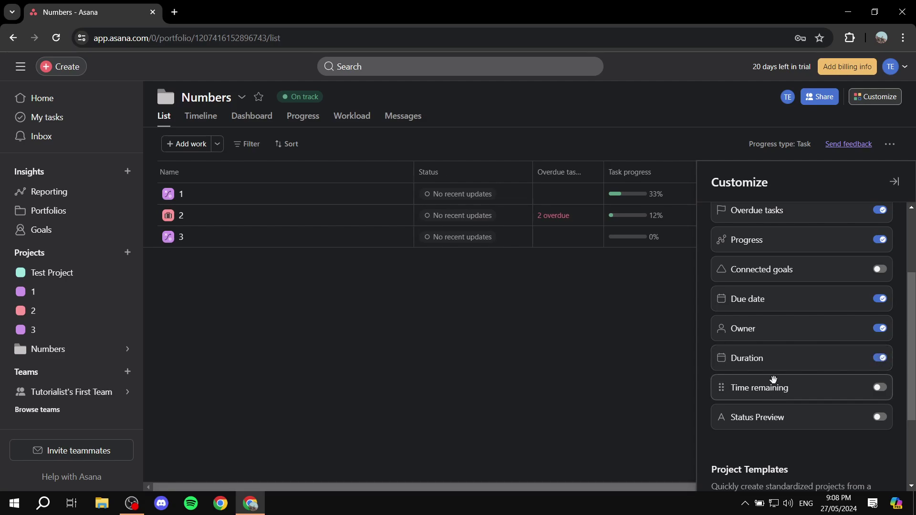
Turn on the Time remaining field for the portfolio's list.
left_click(880, 388)
scroll(782, 401, "down", 3)
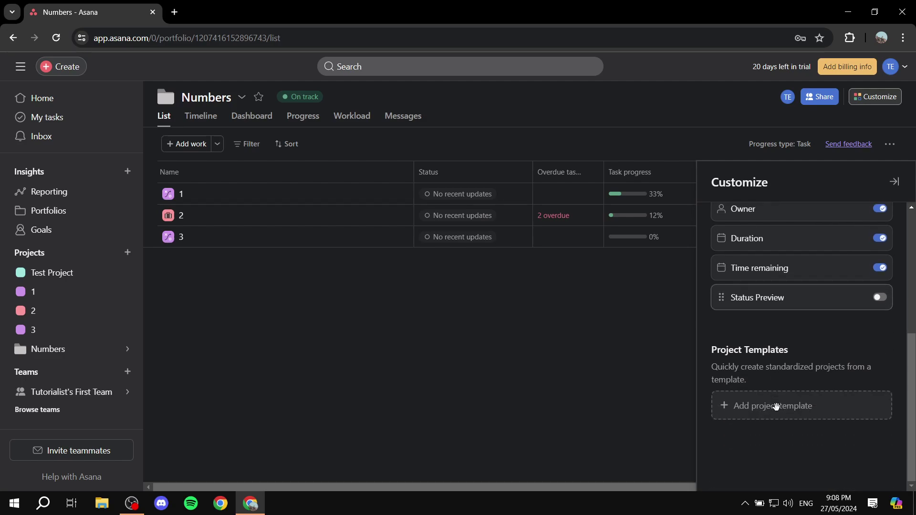
scroll(816, 344, "up", 5)
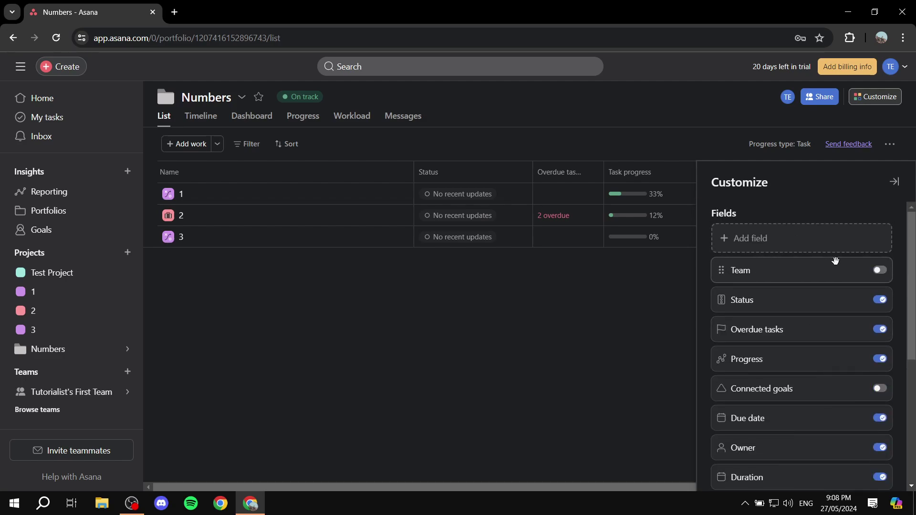
Look over the form for creating a new portfolio field, then cancel it.
left_click(796, 242)
left_click(339, 212)
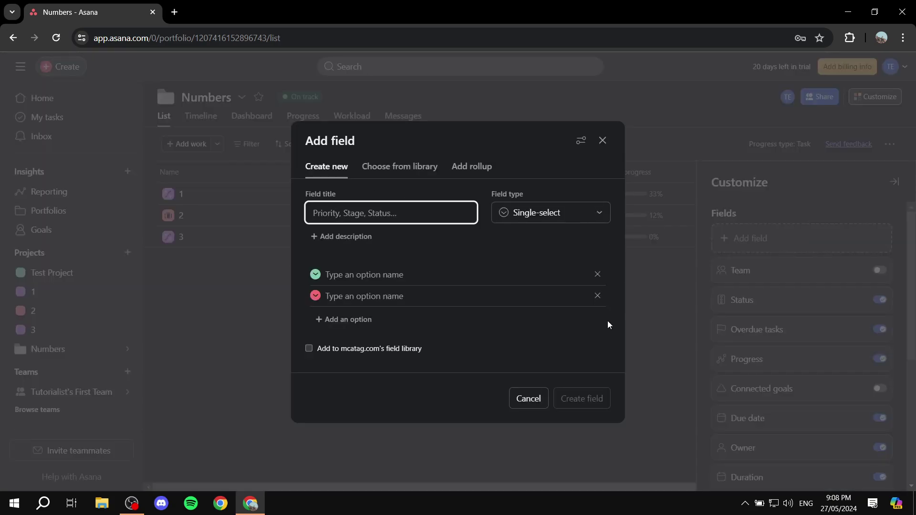
left_click(527, 400)
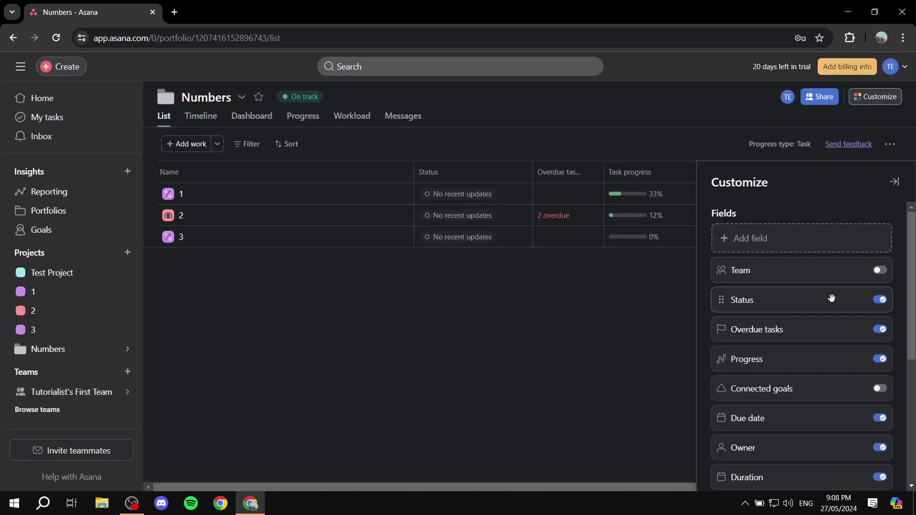
Review the remaining portfolio fields, close the customization options and look across the list's columns through Time remaining.
scroll(829, 293, "down", 1)
scroll(828, 316, "down", 1)
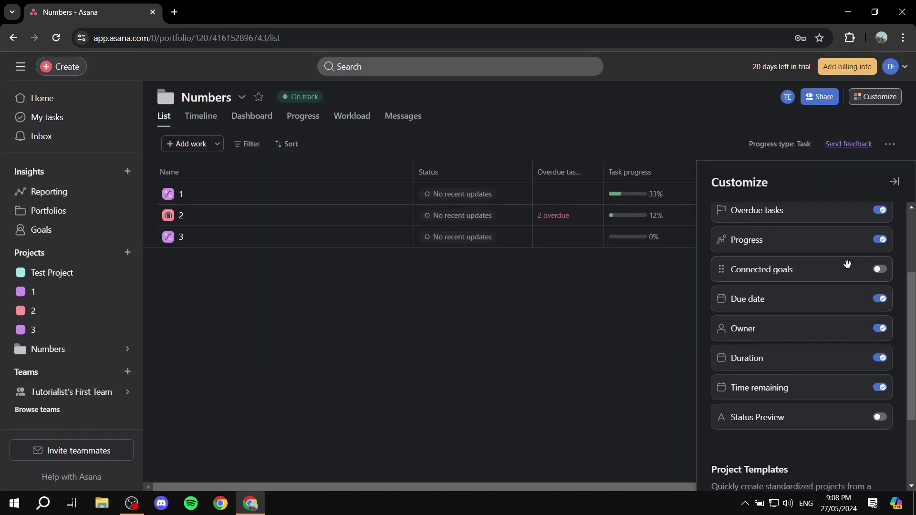
scroll(821, 341, "down", 2)
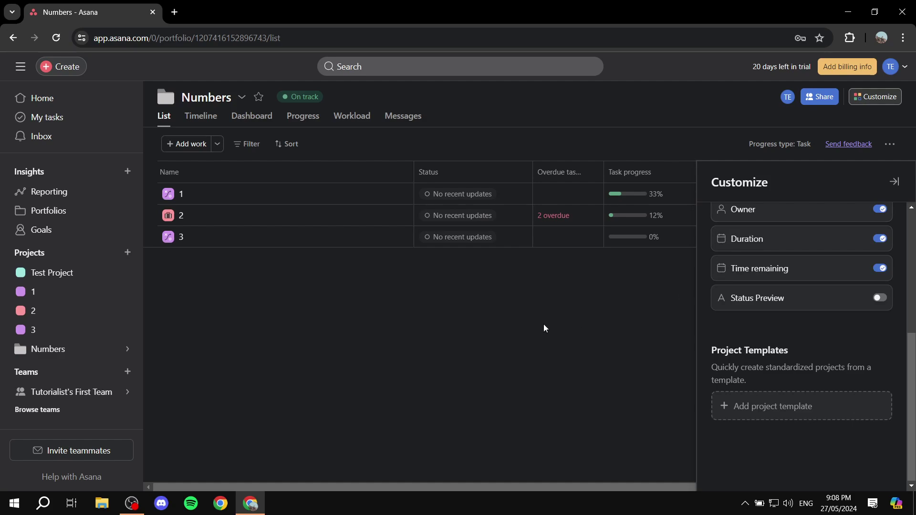
key("Escape")
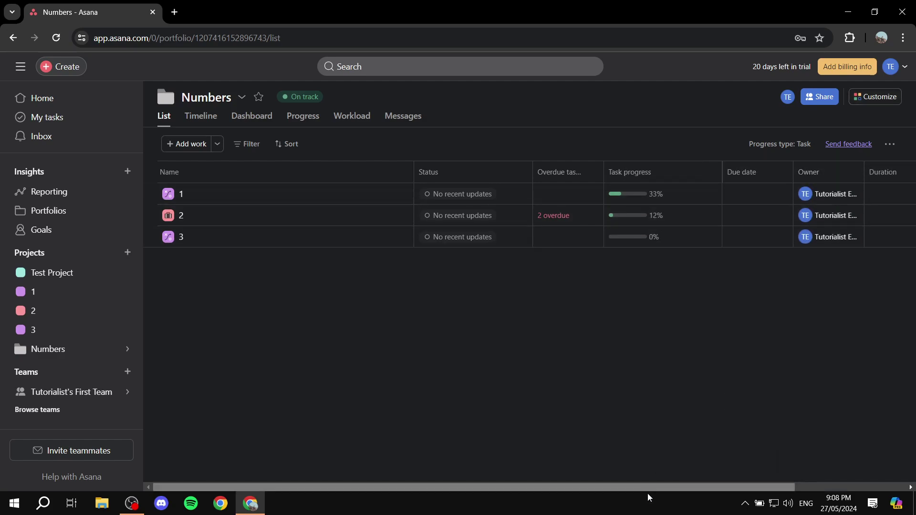
left_click_drag(623, 486, 785, 478)
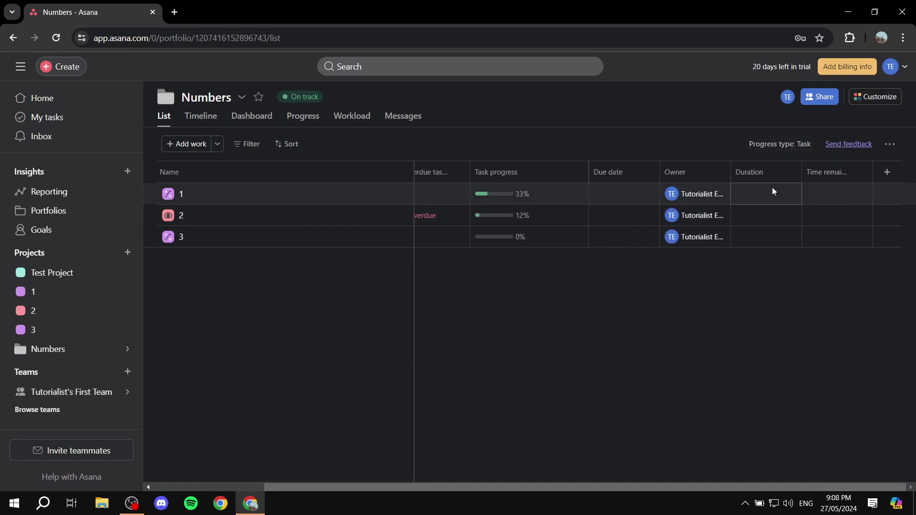
left_click_drag(591, 488, 425, 476)
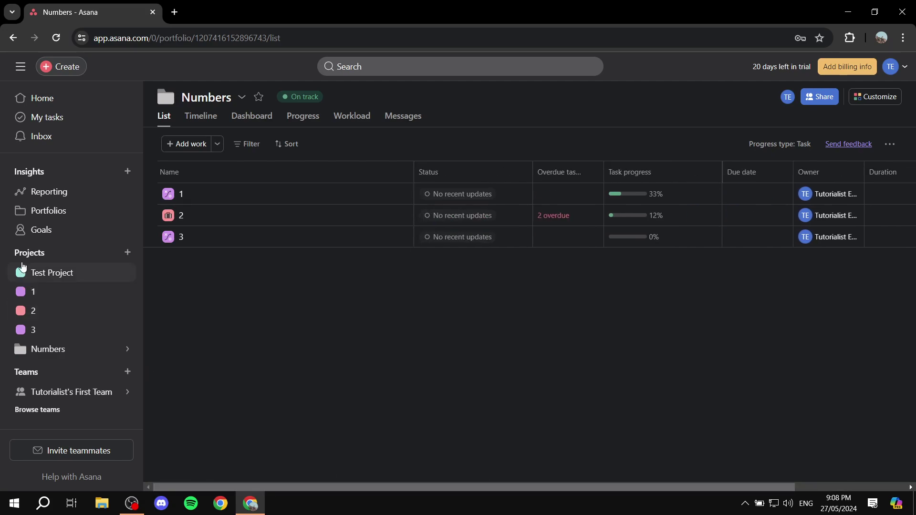
View the task list of project 1, then return to the Numbers portfolio's project list.
left_click(33, 292)
scroll(410, 234, "down", 2)
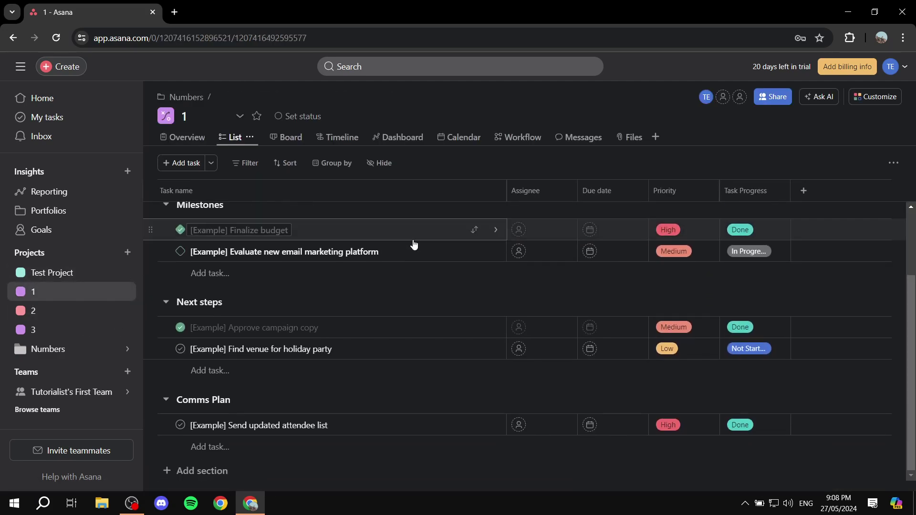
scroll(416, 253, "up", 2)
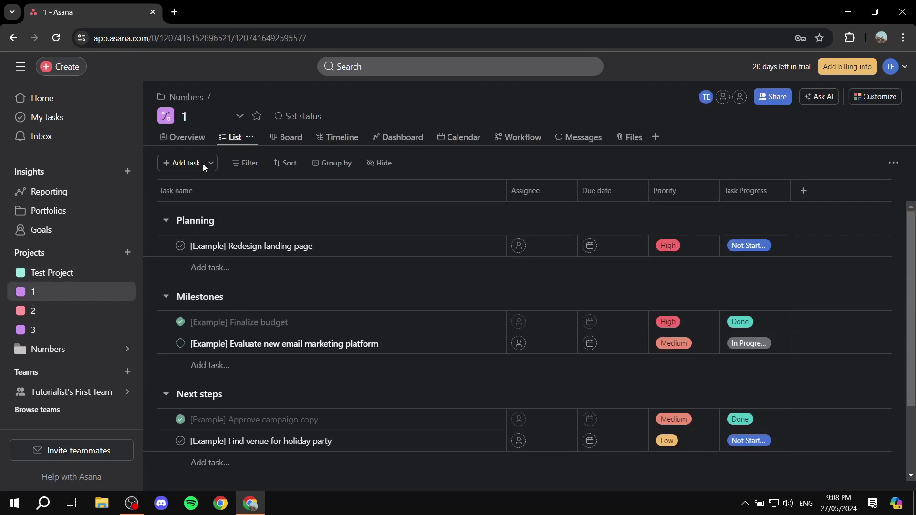
left_click(54, 219)
left_click(427, 266)
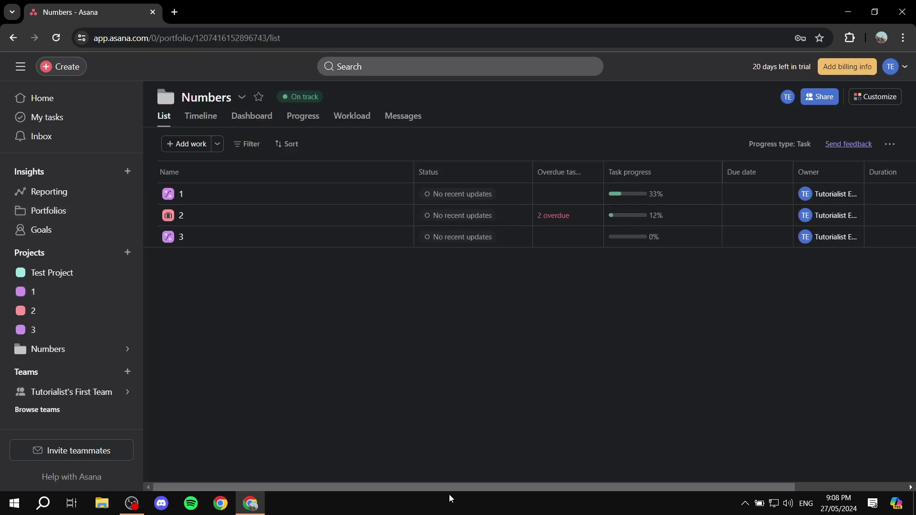
left_click_drag(445, 487, 388, 460)
left_click_drag(552, 492, 503, 487)
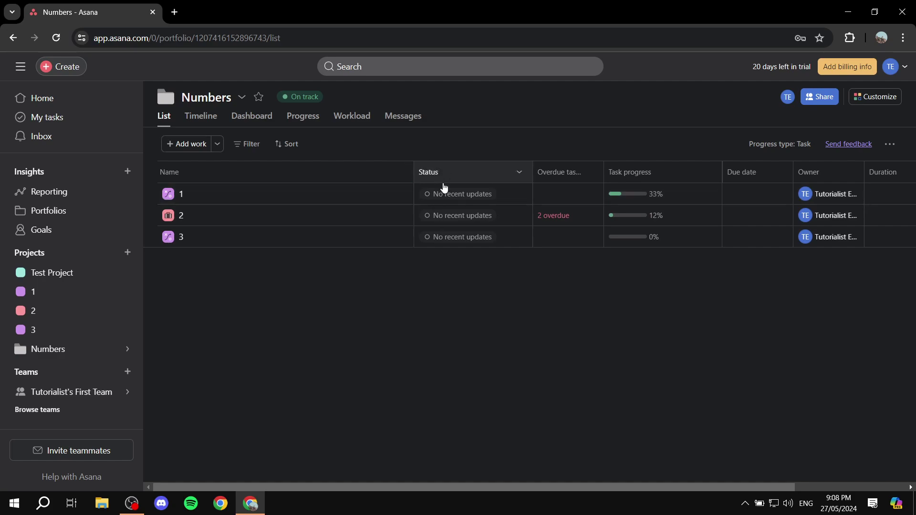
Look at the status choices available for project 1 in the portfolio, then close its status window.
left_click(451, 200)
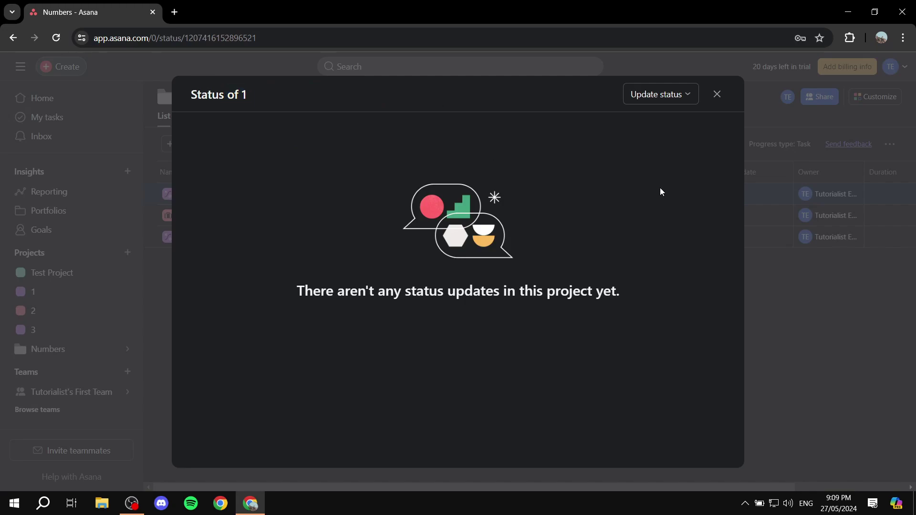
left_click(645, 98)
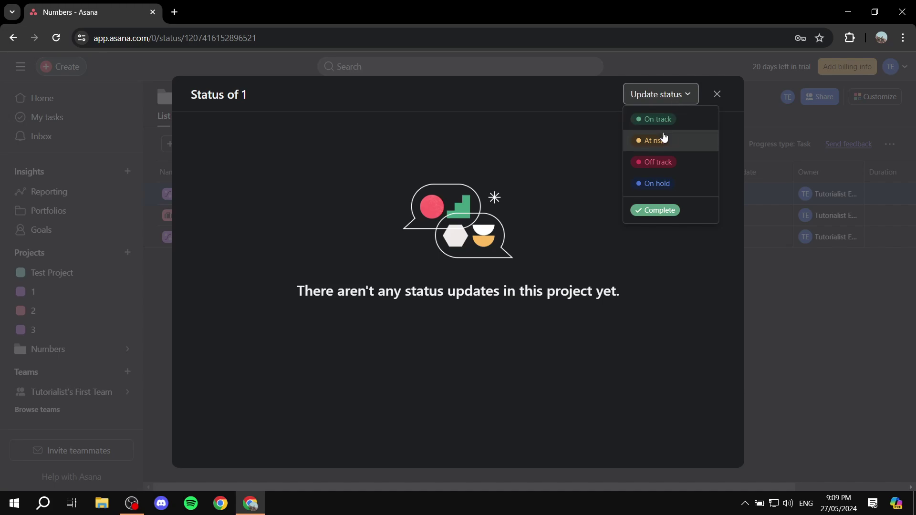
left_click(716, 93)
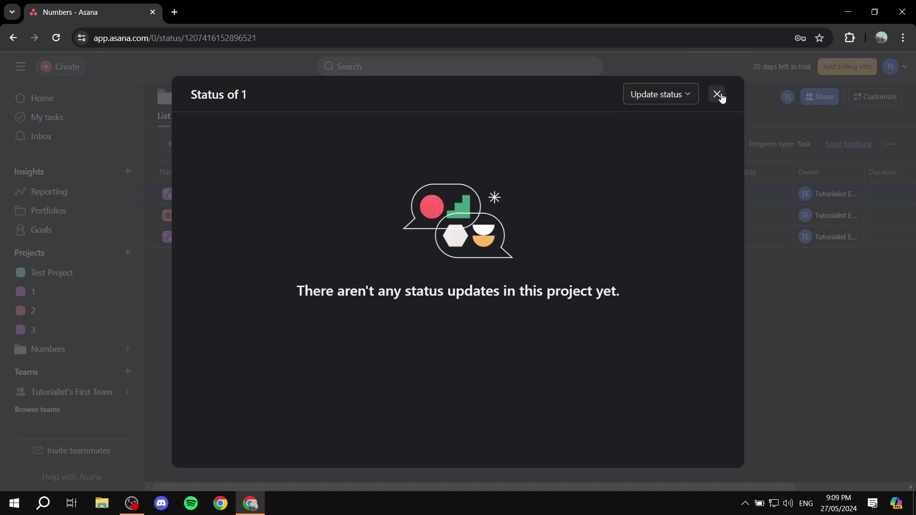
left_click(717, 93)
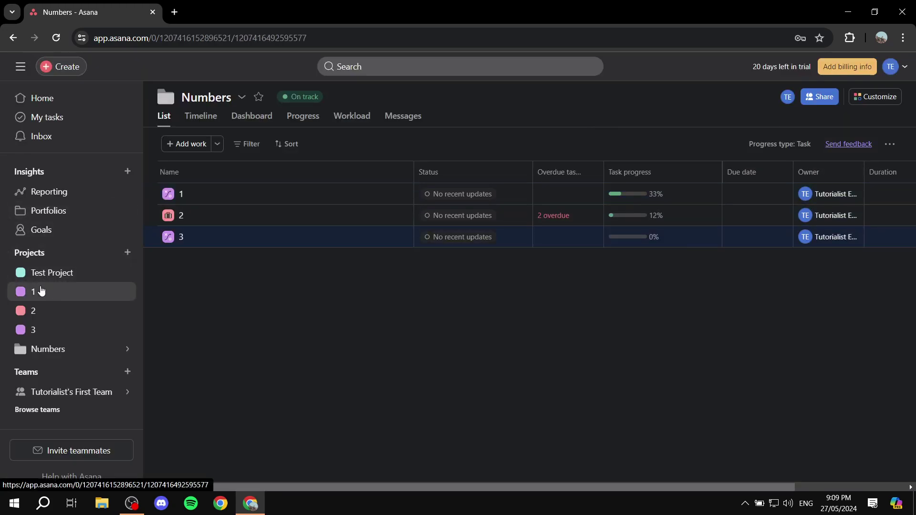
Examine the sections and tasks inside project 1, then reopen the Numbers portfolio from the portfolios overview.
left_click(40, 292)
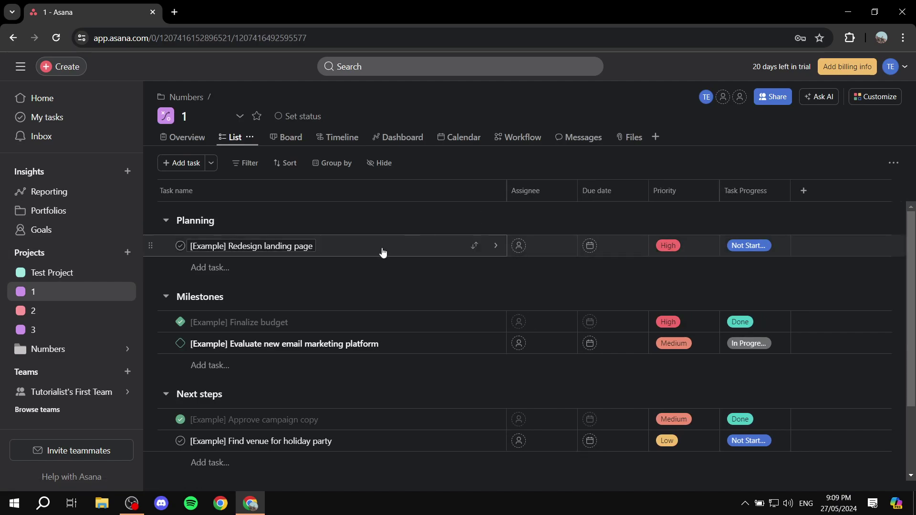
scroll(502, 285, "down", 1)
scroll(334, 338, "down", 1)
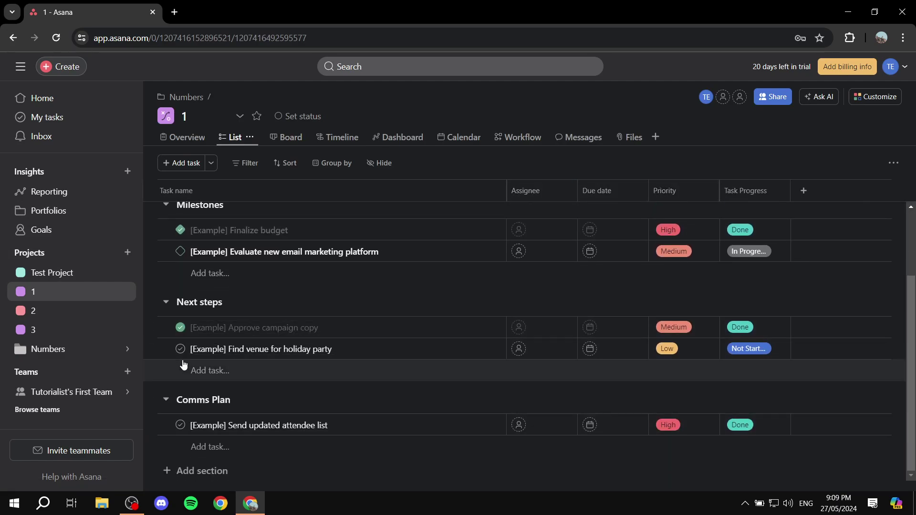
scroll(296, 324, "up", 2)
scroll(334, 345, "down", 2)
scroll(363, 286, "up", 2)
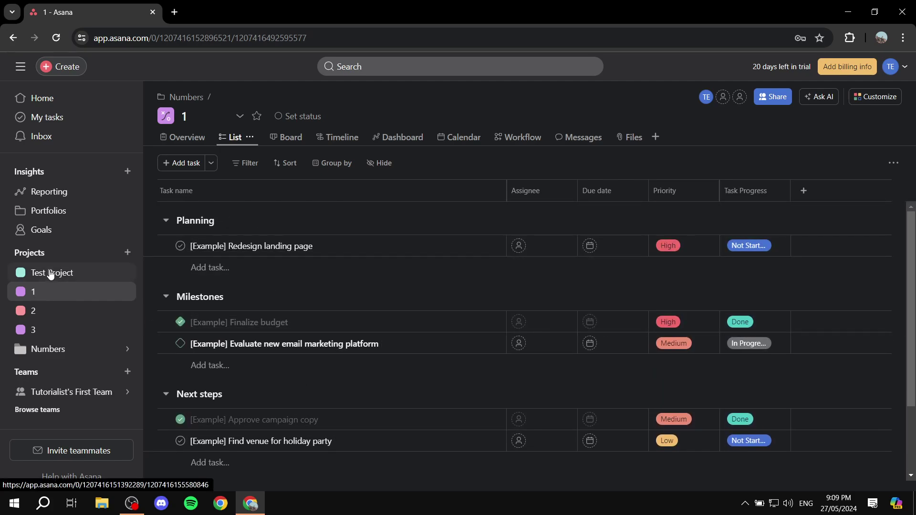
left_click(37, 208)
left_click(396, 290)
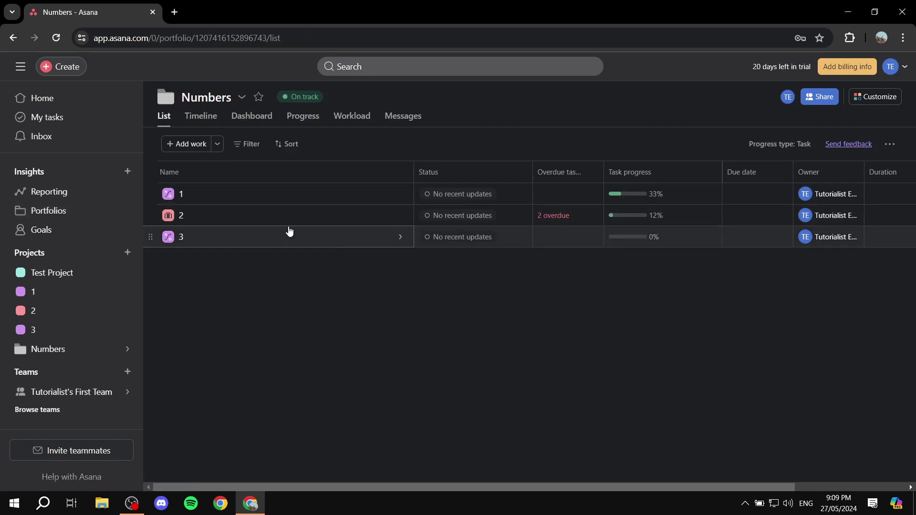
Start an On track status update for project 1 and title it "The latest product was a success".
left_click(481, 196)
left_click(667, 93)
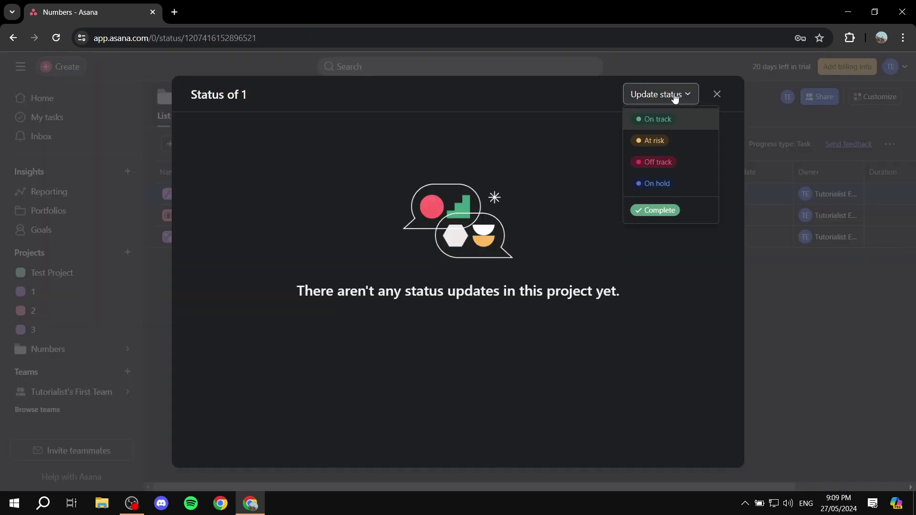
left_click(679, 120)
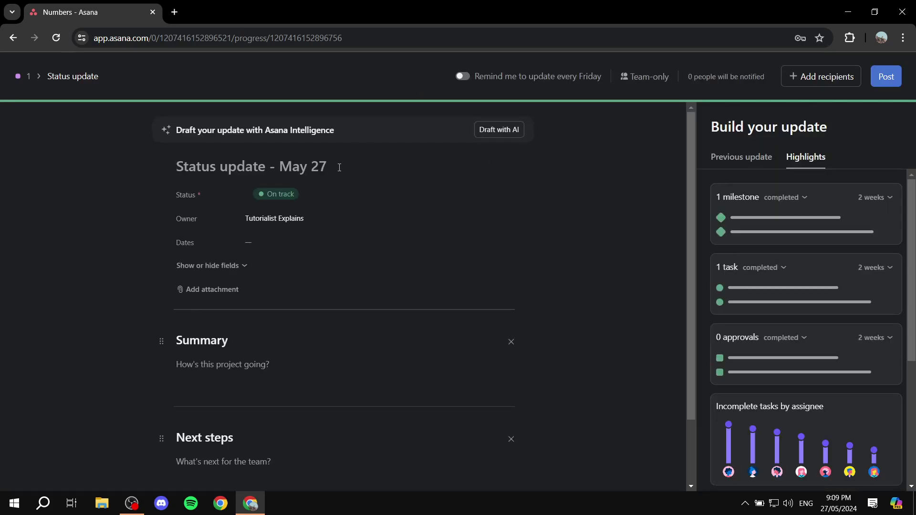
type("THE")
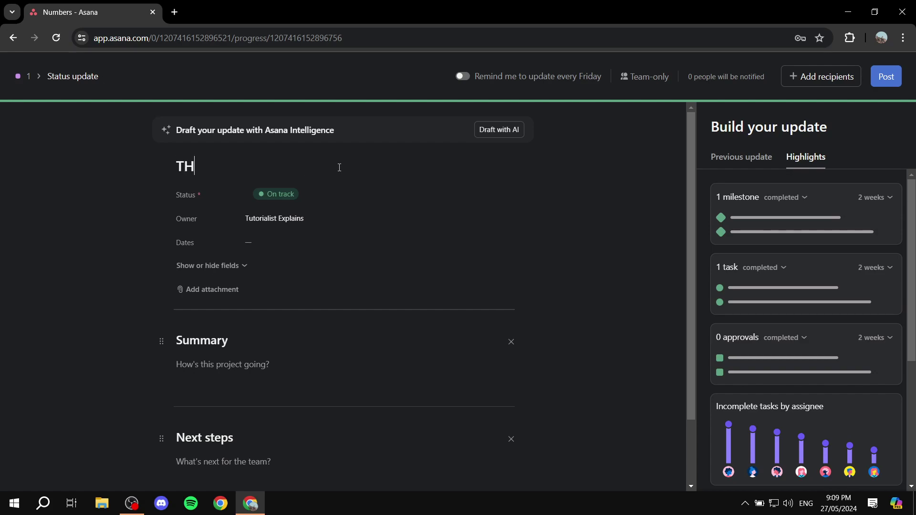
key("BackSpace")
type("je")
key("BackSpace")
type("he latest pr")
type("od")
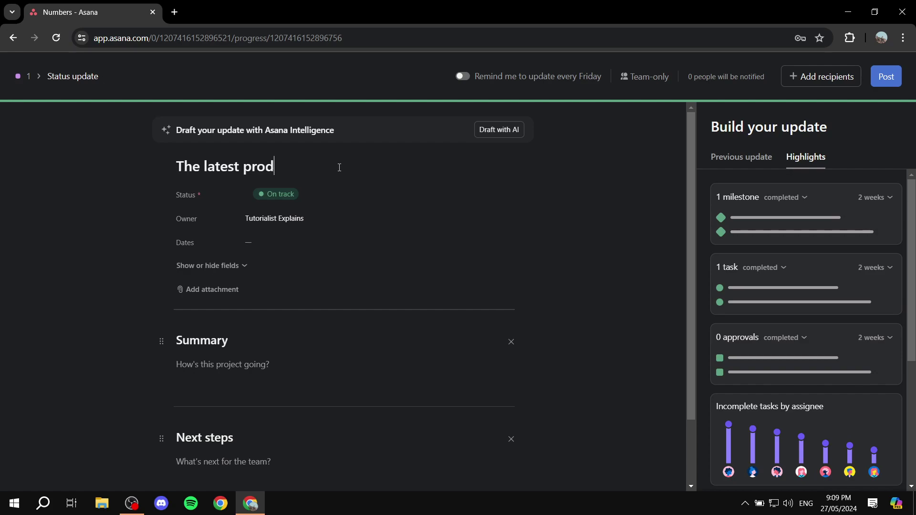
type("uct was a success")
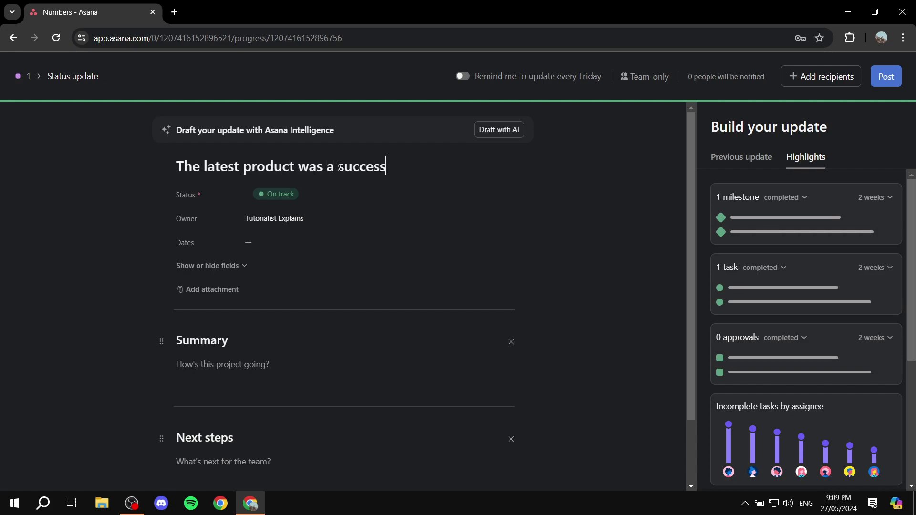
Look through the update's suggested highlights and write "Things are looking great" in the Summary section.
scroll(304, 278, "down", 2)
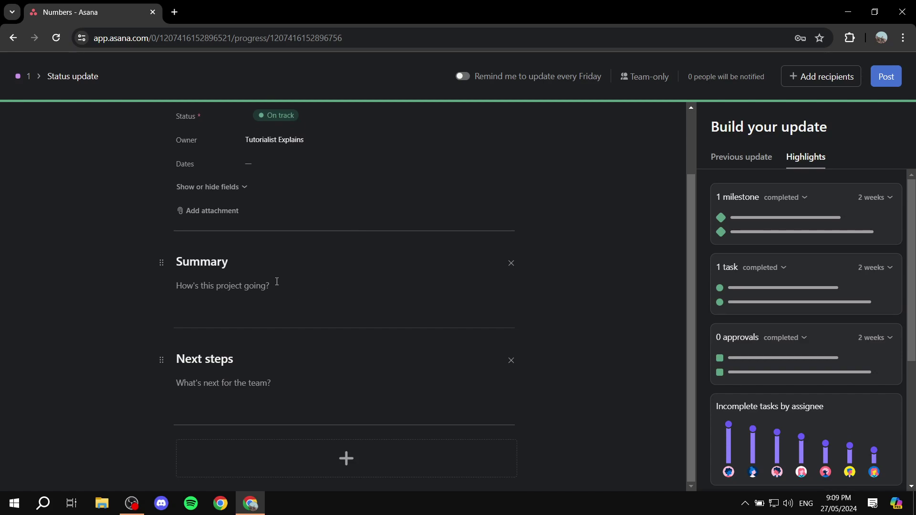
left_click(223, 279)
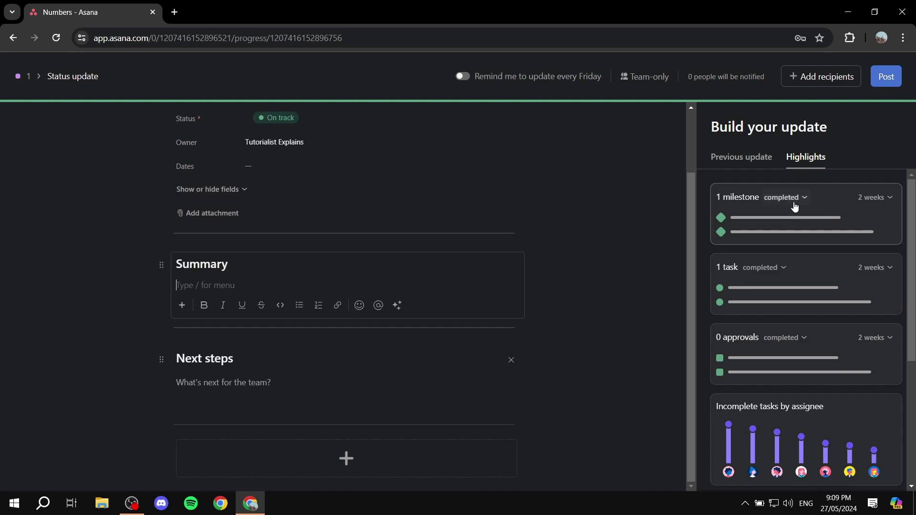
scroll(763, 215, "down", 1)
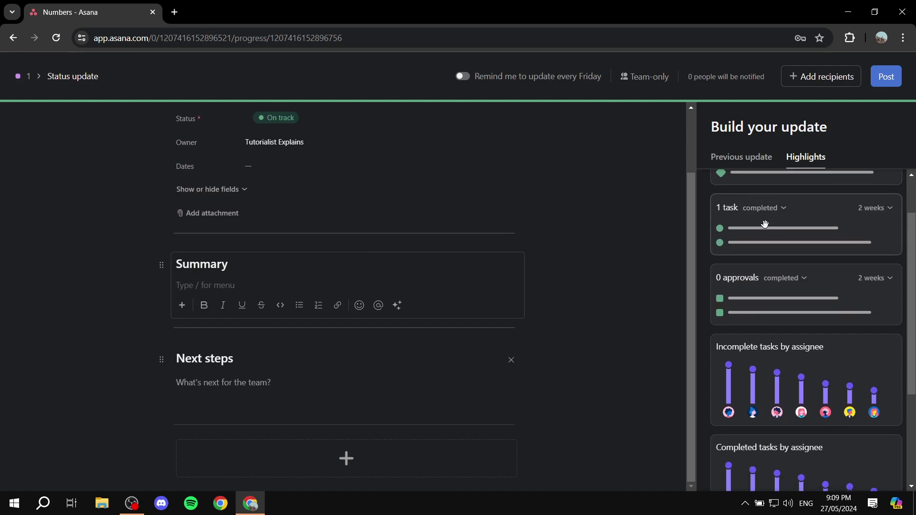
scroll(786, 228, "down", 3)
scroll(763, 210, "up", 4)
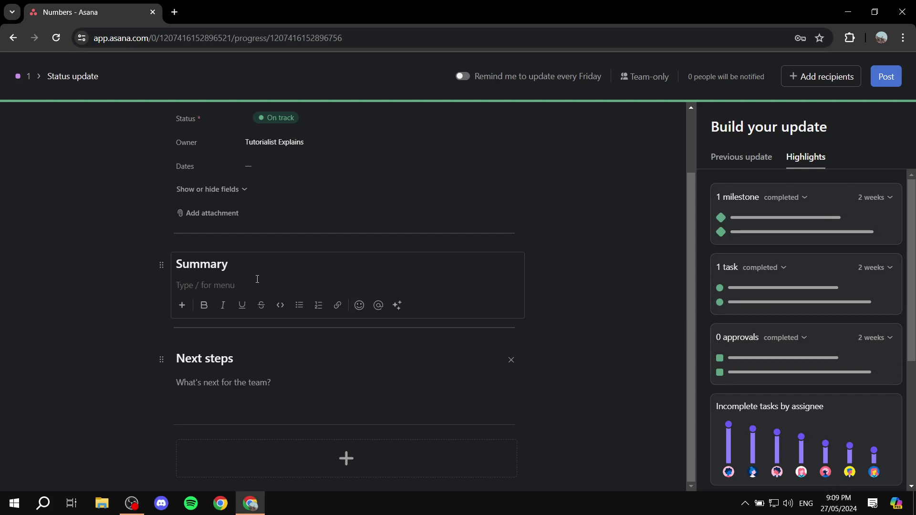
type("Things are looking great")
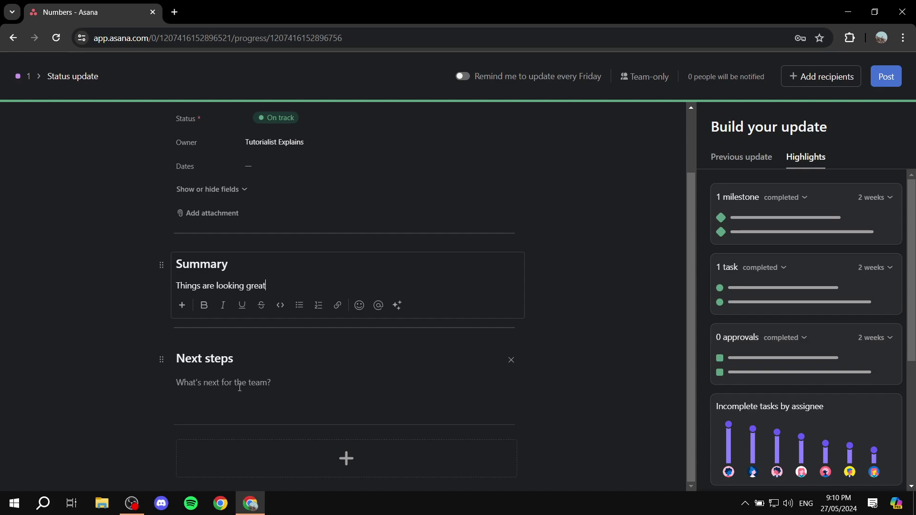
left_click(240, 387)
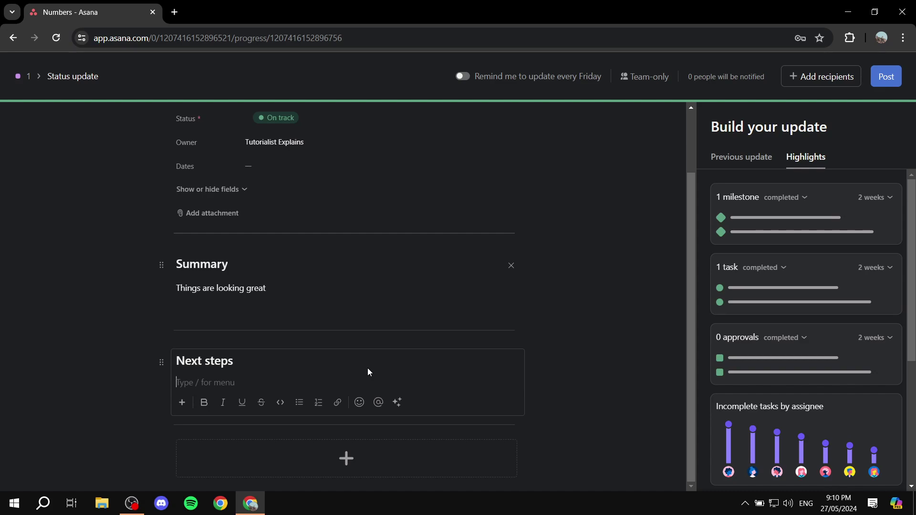
type("I")
key("BackSpace")
key("BackSpace")
key("BackSpace")
Post the status update for project 1 and return to the portfolio's project list.
left_click(560, 357)
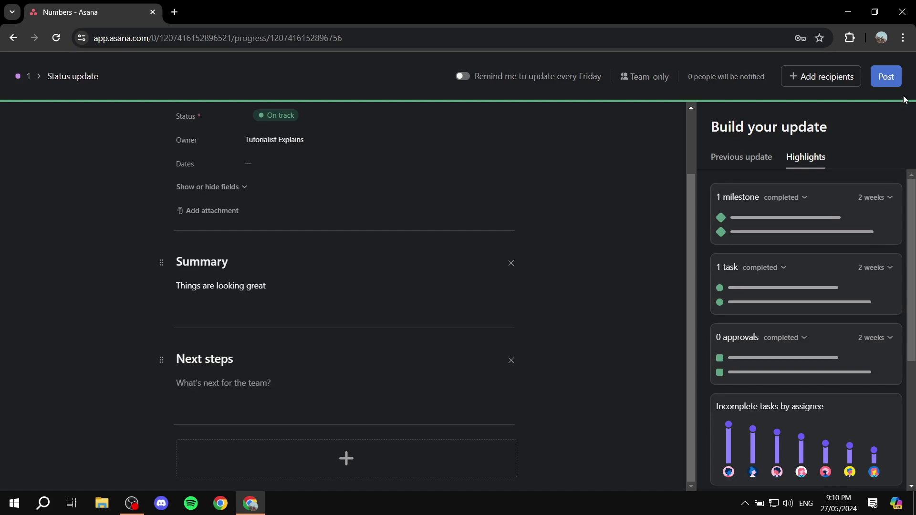
left_click(894, 77)
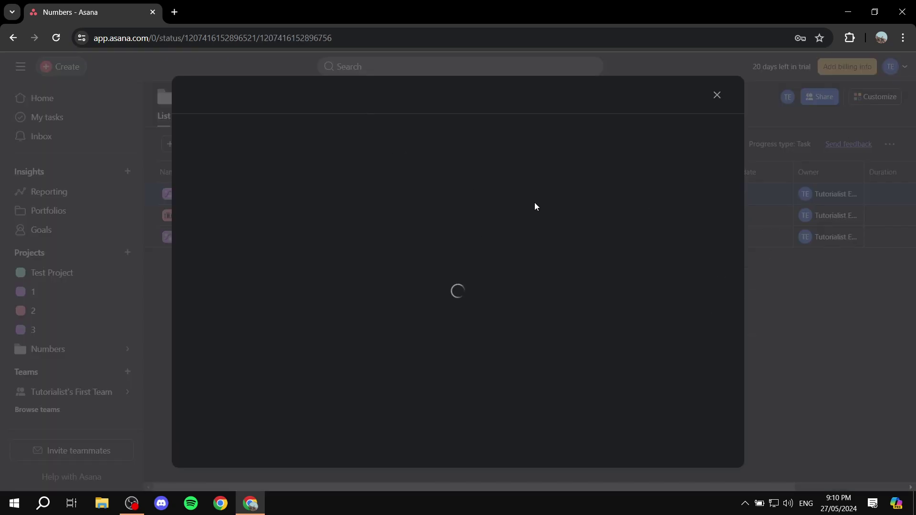
left_click(763, 144)
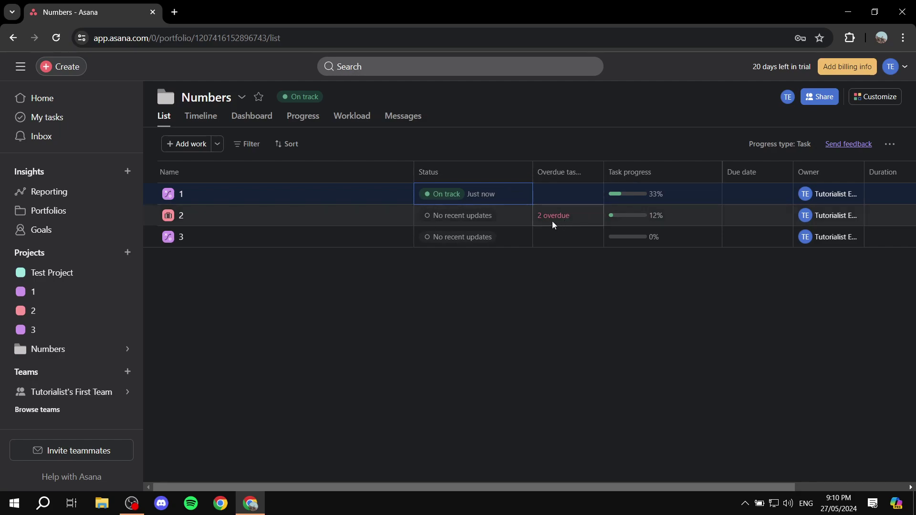
Post an Off track status update titled "This sucks" for project 2 and return to the portfolio's project list.
left_click_drag(540, 214, 577, 219)
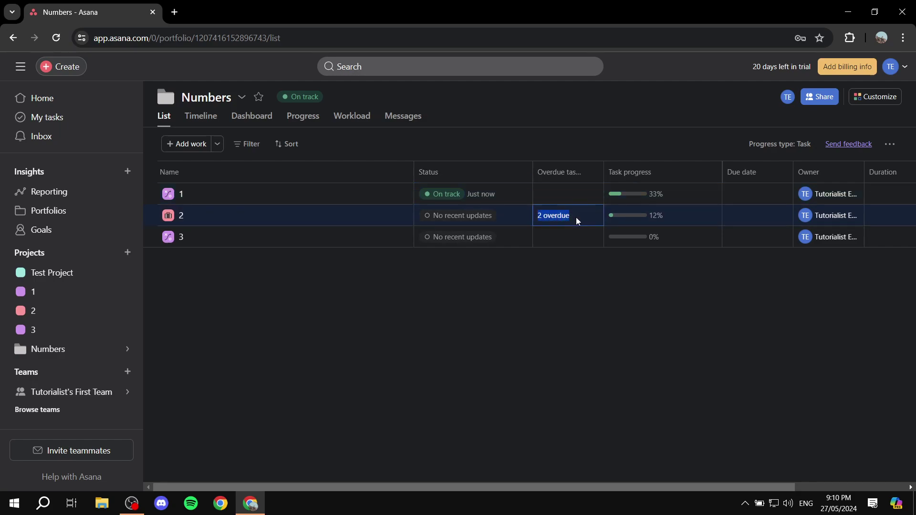
left_click(456, 216)
left_click(687, 94)
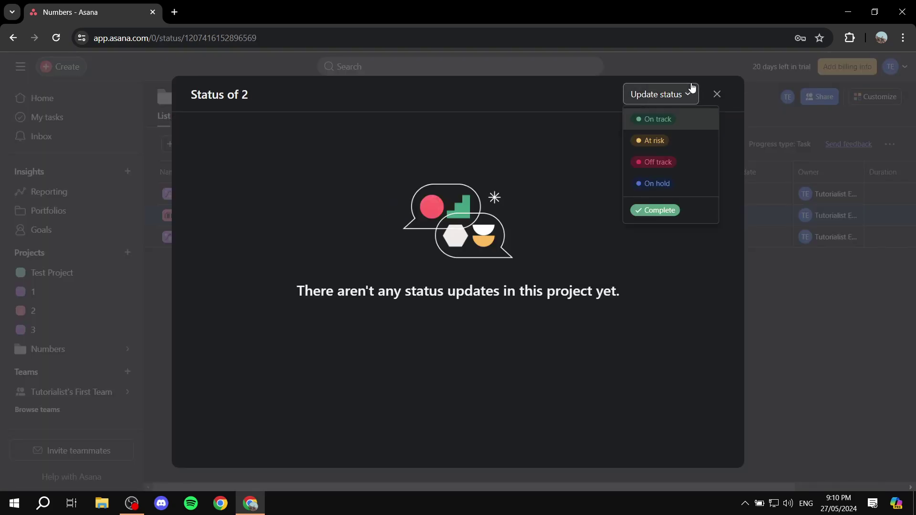
left_click(663, 162)
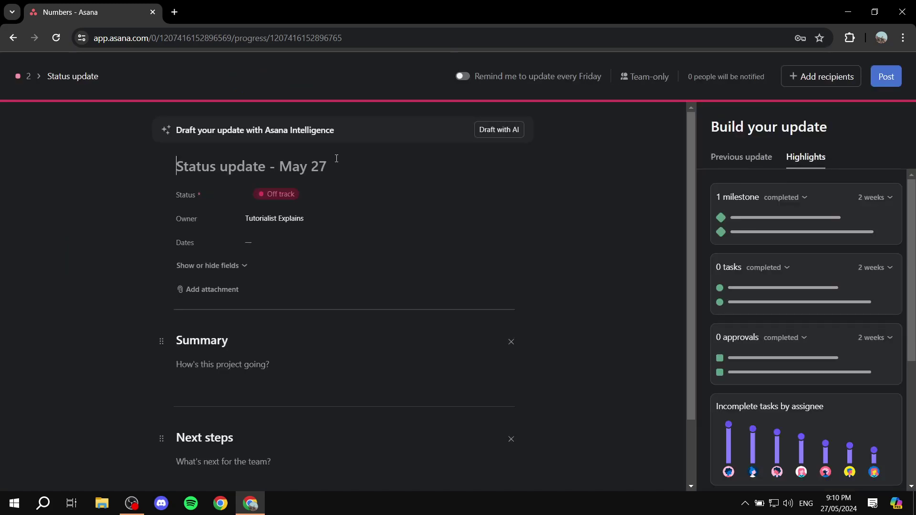
type("This sucks")
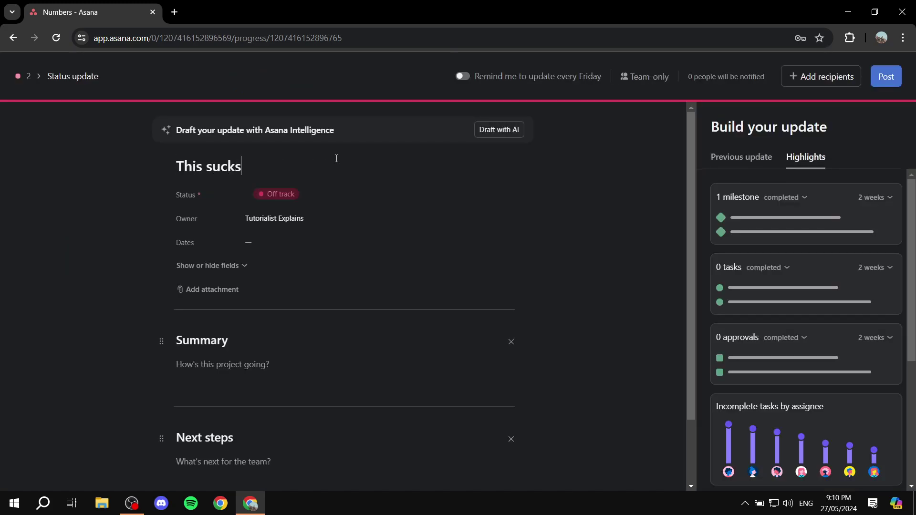
left_click(892, 79)
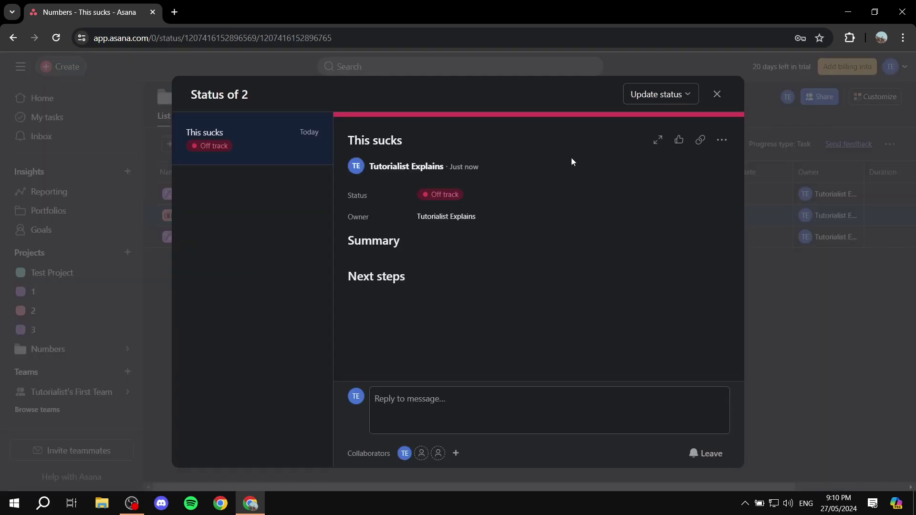
left_click(717, 94)
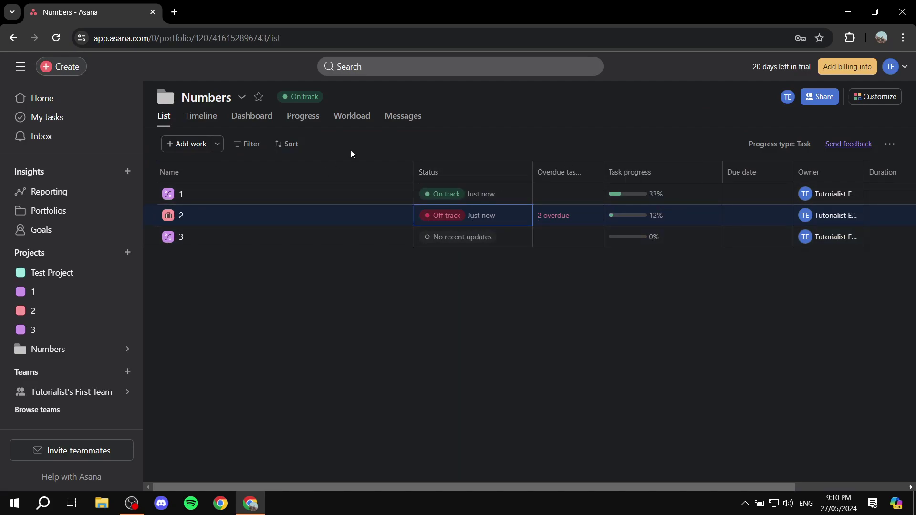
Switch the Numbers portfolio list's progress type to Milestone.
left_click(792, 149)
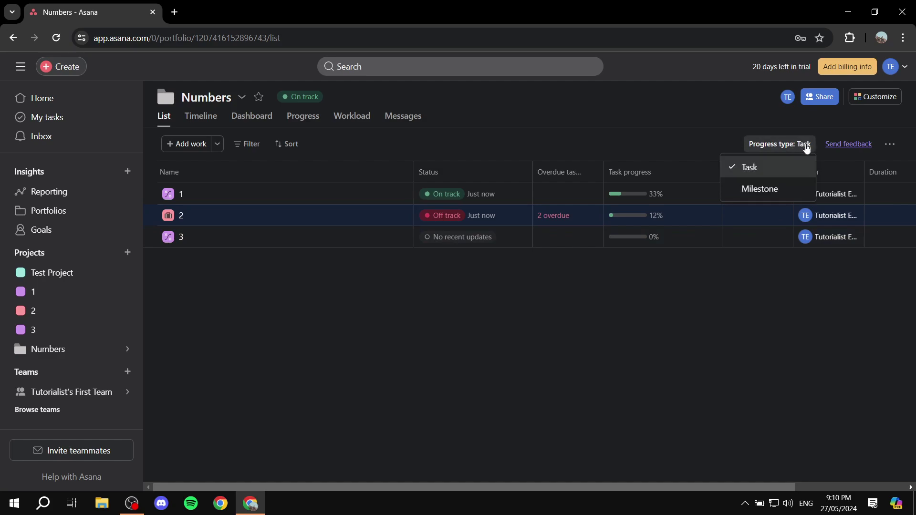
left_click(784, 197)
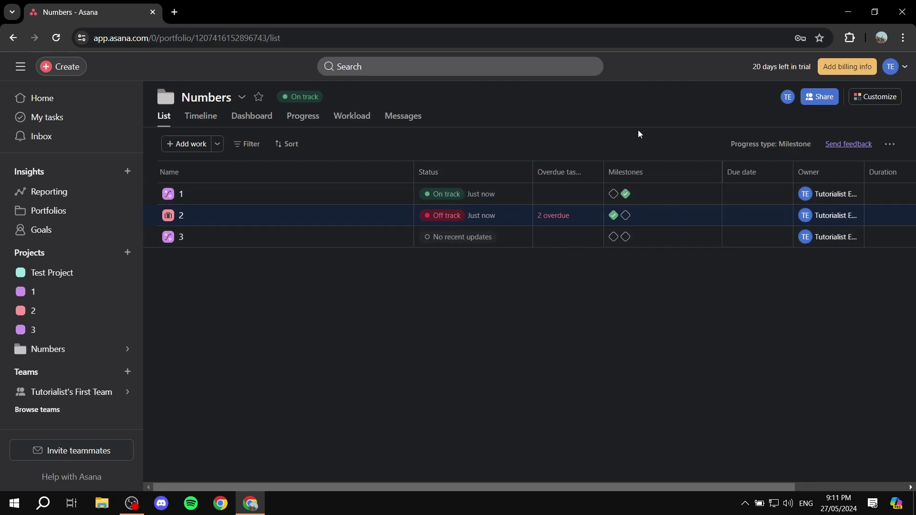
Examine the Numbers portfolio's Timeline for project milestones and its Workload view for tasks scheduled per assignee.
left_click(208, 123)
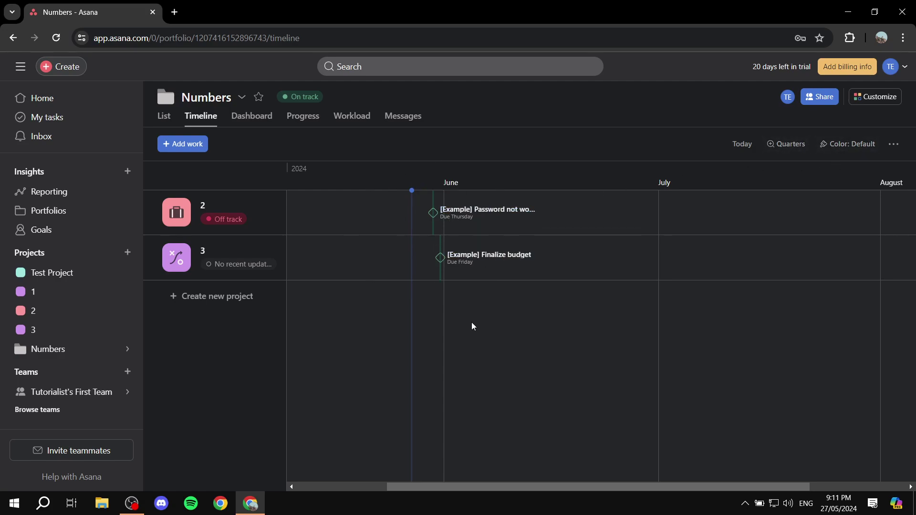
left_click_drag(468, 485, 354, 467)
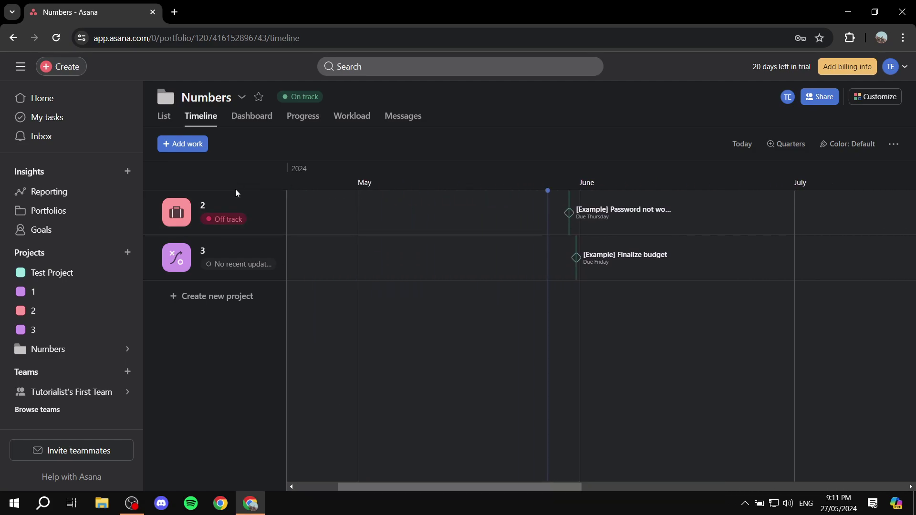
left_click(352, 117)
left_click_drag(791, 486, 761, 468)
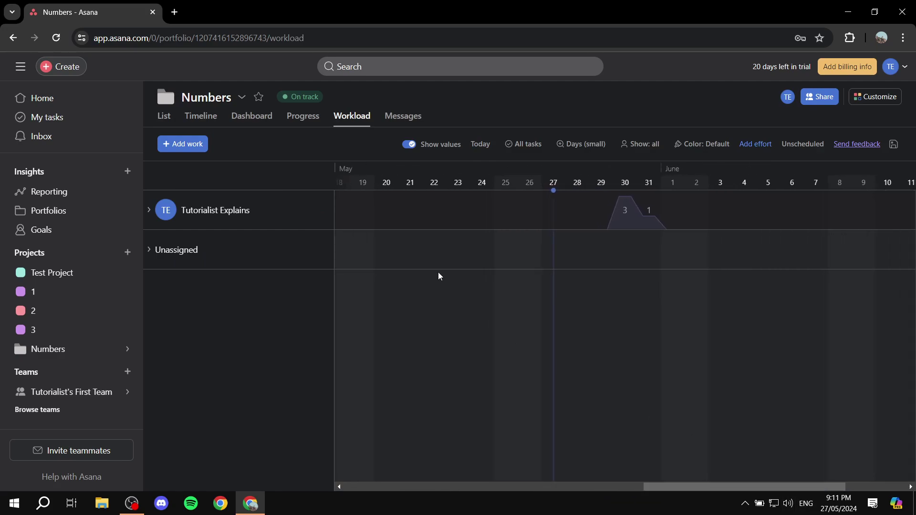
Review the portfolio's Progress page, including the project status counts and the latest status summary, and return to the project list.
left_click(303, 117)
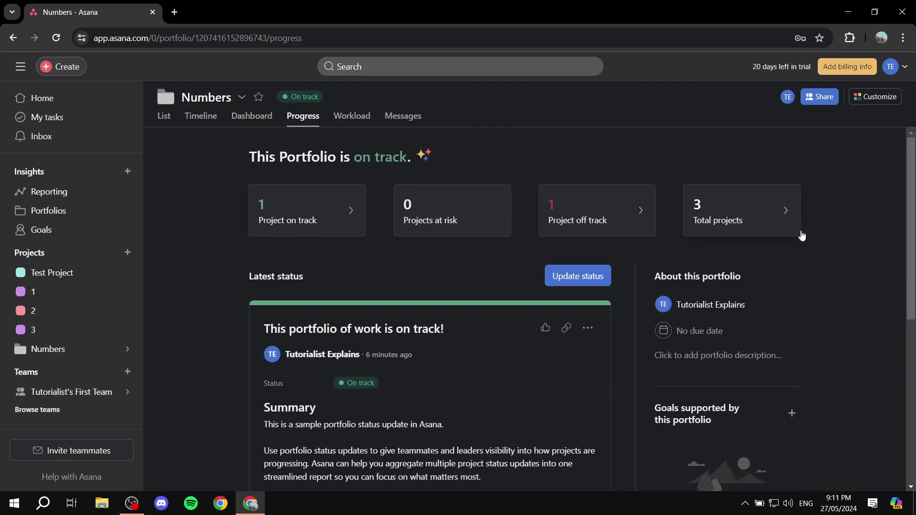
scroll(772, 257, "down", 5)
scroll(481, 242, "up", 5)
scroll(553, 241, "down", 5)
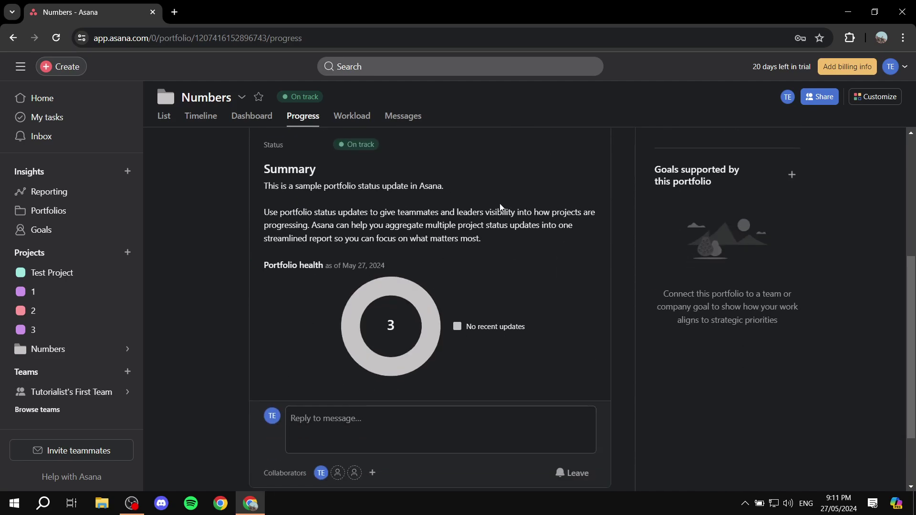
scroll(289, 190, "up", 5)
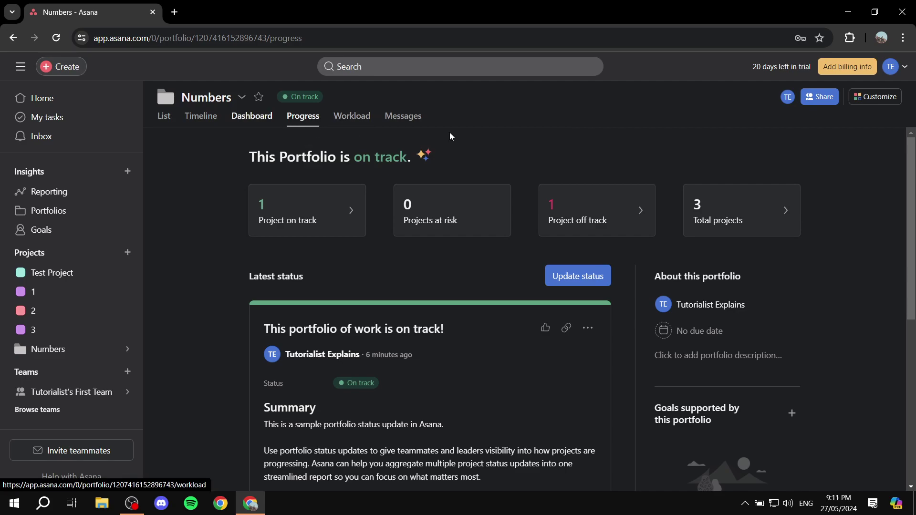
scroll(549, 207, "down", 3)
scroll(488, 228, "up", 3)
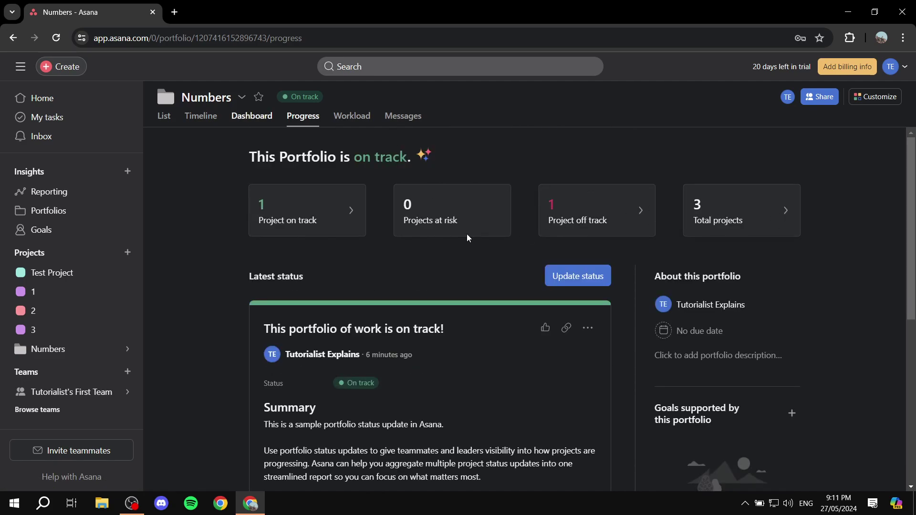
left_click(164, 116)
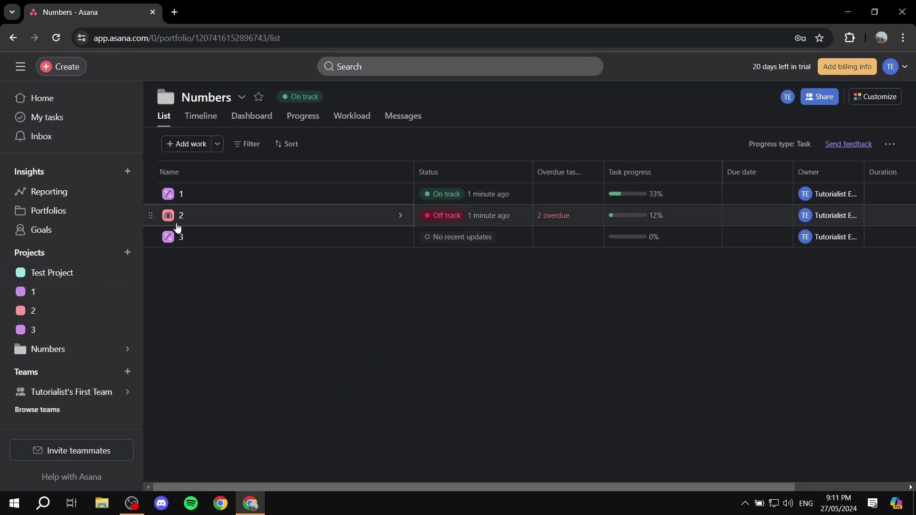
View the new portfolio form from the portfolios overview, close it without creating anything and reopen the Numbers portfolio.
left_click(59, 212)
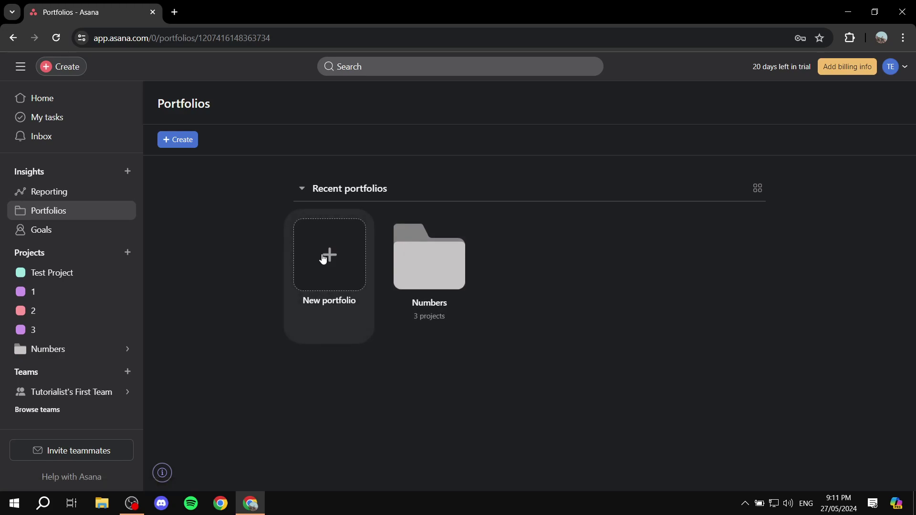
left_click(321, 259)
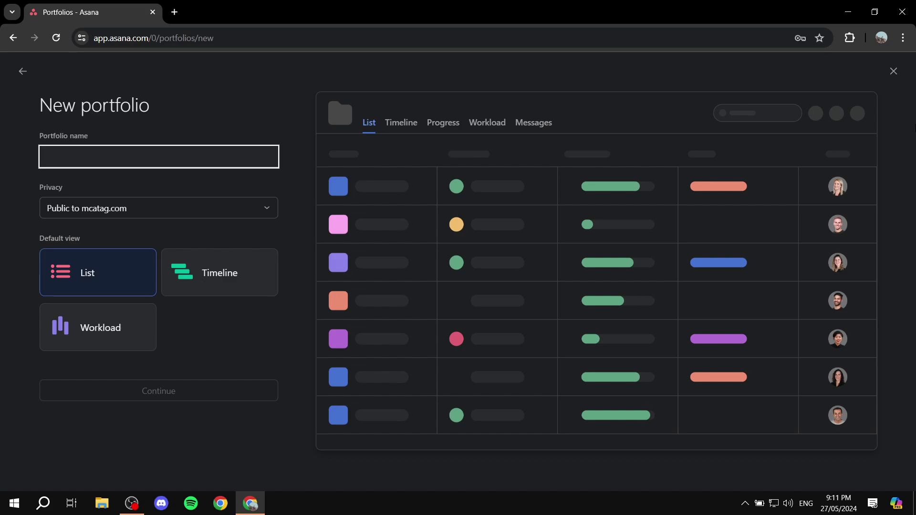
left_click(894, 70)
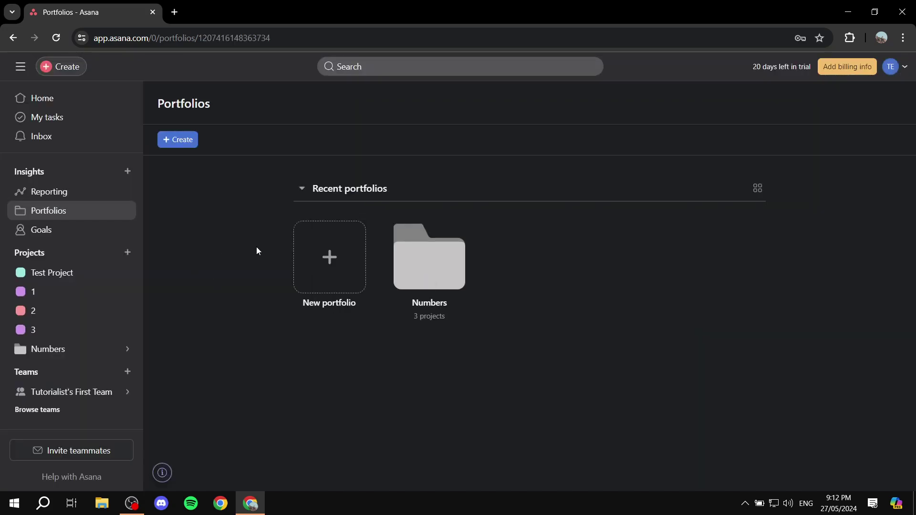
left_click(422, 253)
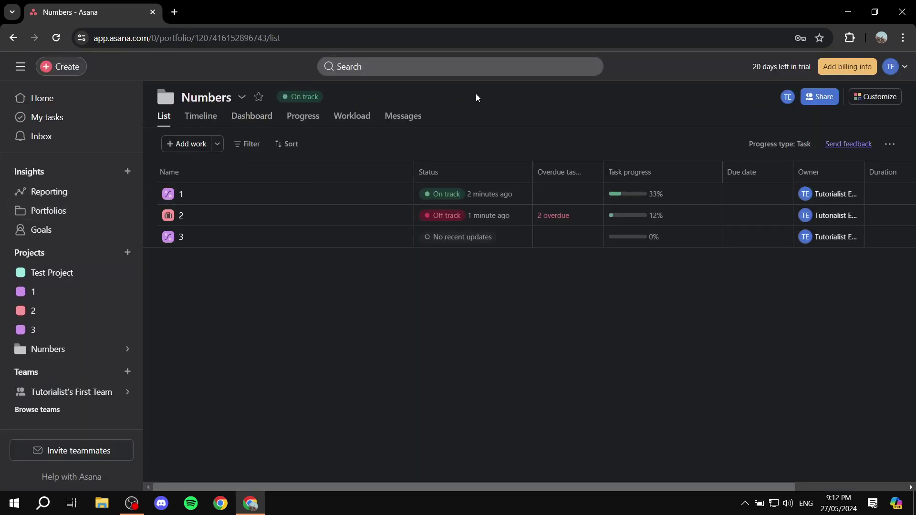
View projects 2, 3 and 1 individually and reopen the Numbers portfolio to compare them together in its list.
mouse_move(26, 391)
left_click(49, 310)
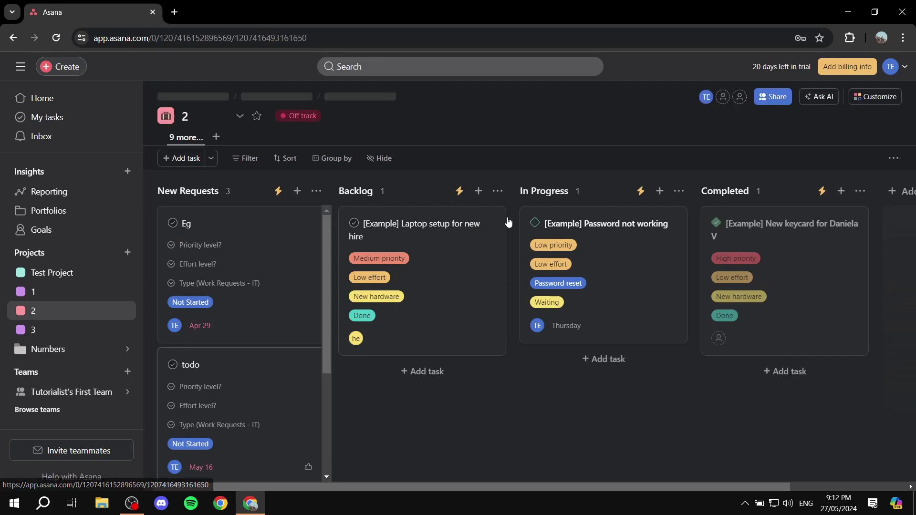
left_click(50, 329)
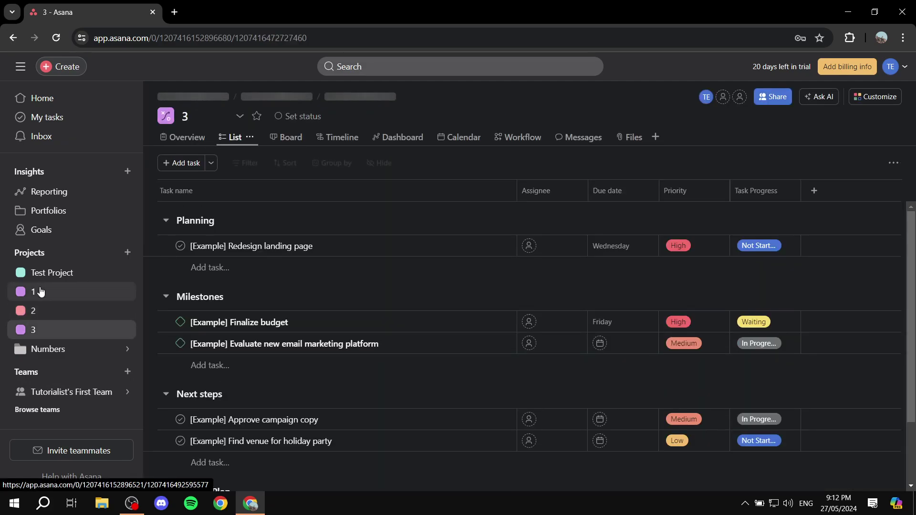
left_click(40, 291)
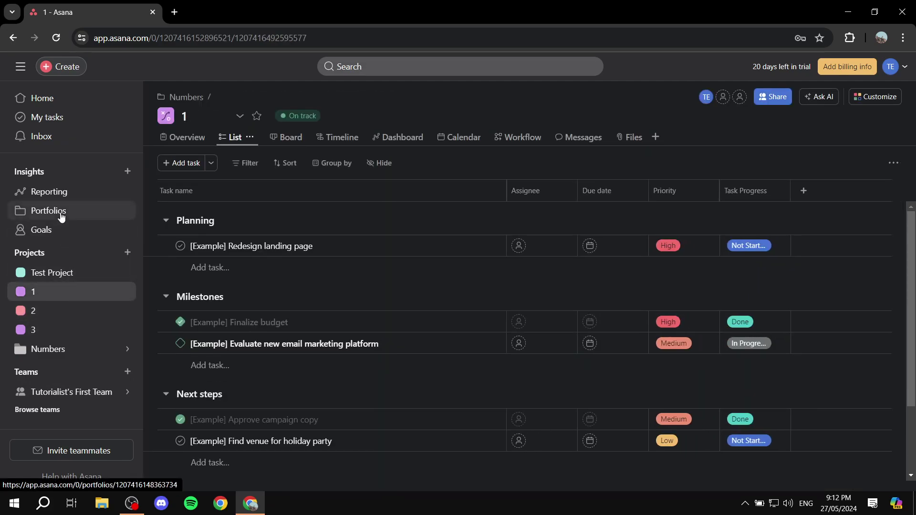
left_click(61, 214)
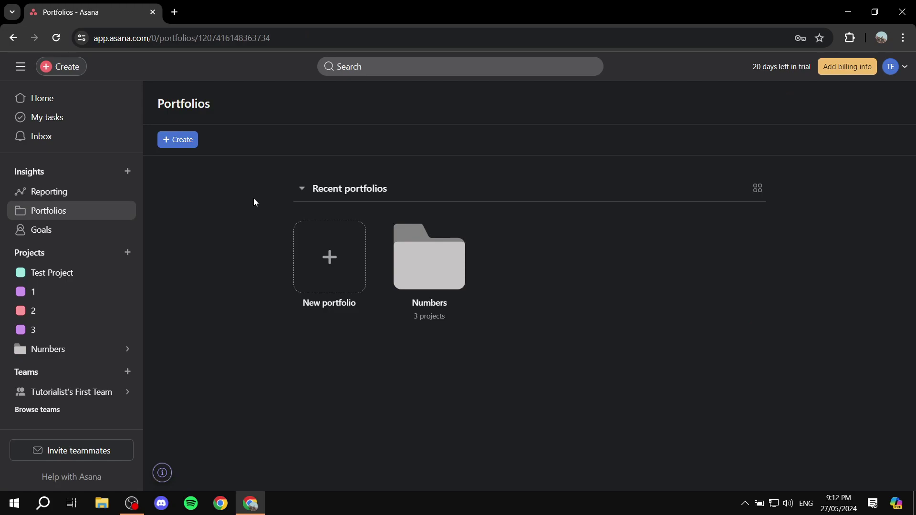
left_click(431, 272)
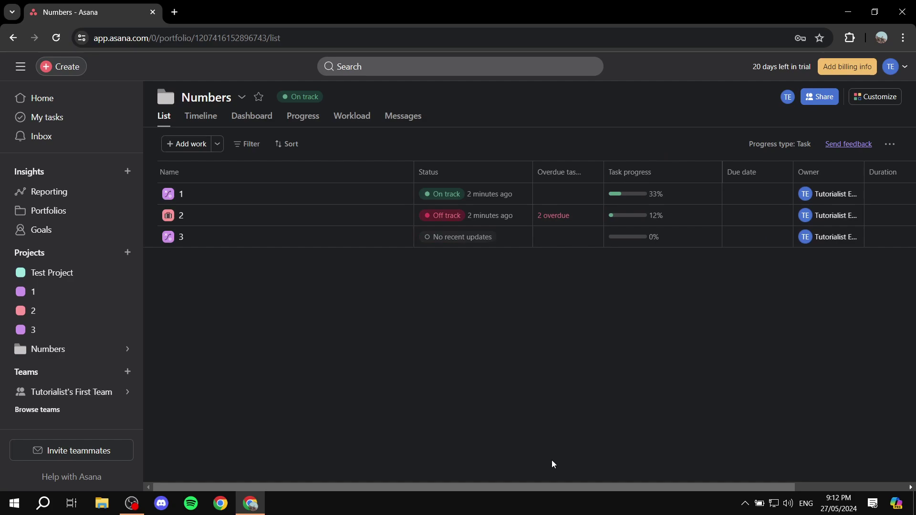
left_click_drag(537, 483, 389, 449)
Look through Test Project and projects 1, 2 and 3 one by one, revisiting the portfolios overview in between.
left_click(43, 275)
left_click(65, 309)
left_click(60, 292)
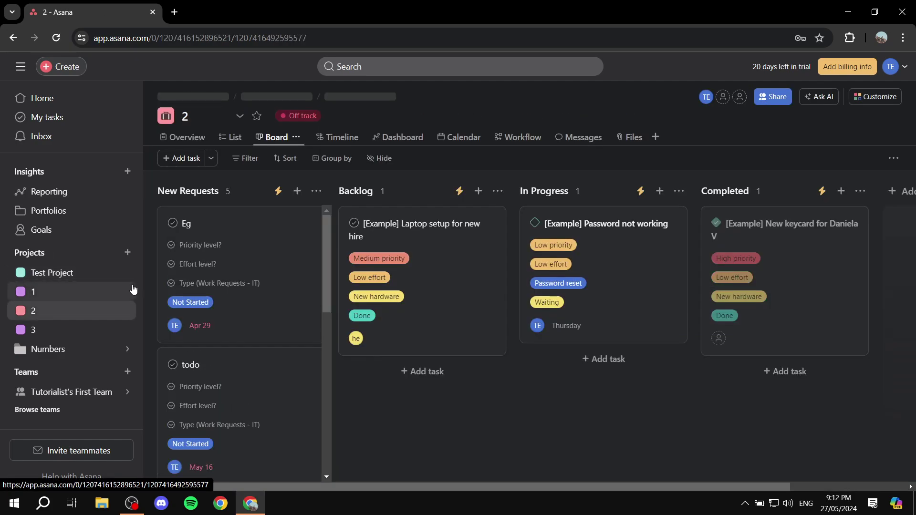
left_click(50, 212)
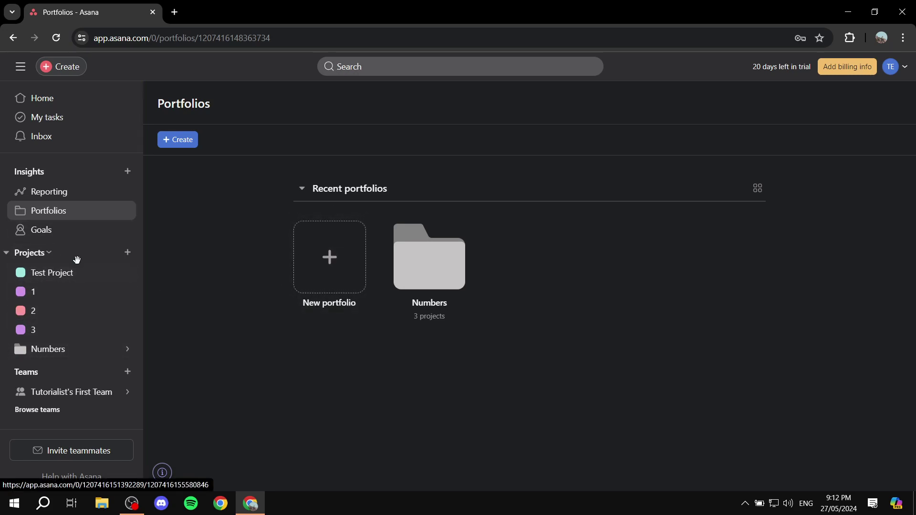
left_click(60, 273)
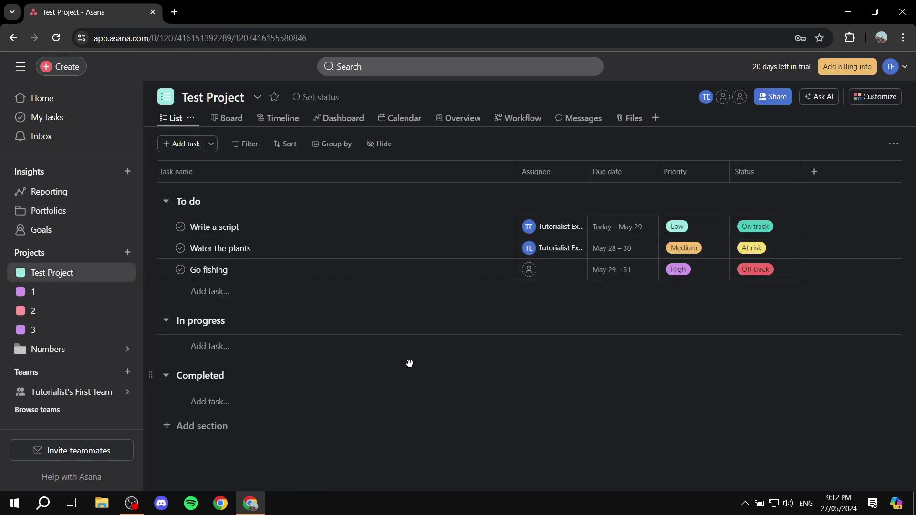
left_click(57, 329)
left_click(80, 311)
left_click(73, 292)
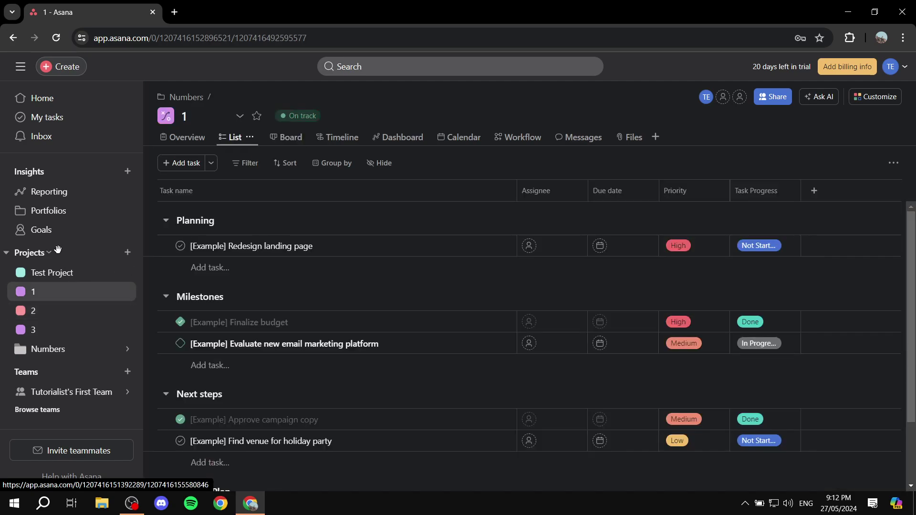